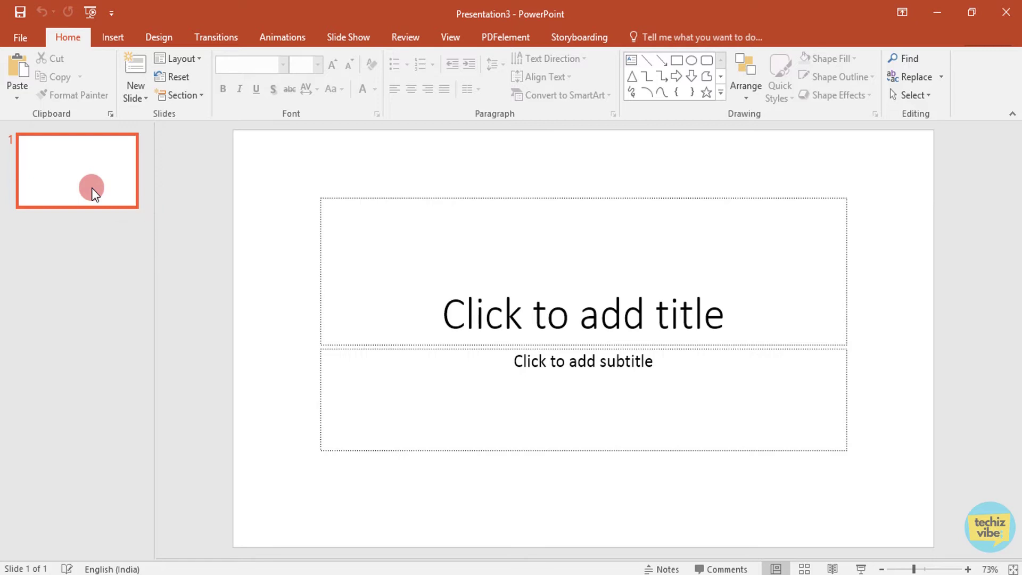
# Step: Switch slide 1 to the Blank layout, removing its title and subtitle placeholders
pyautogui.click(91, 187)
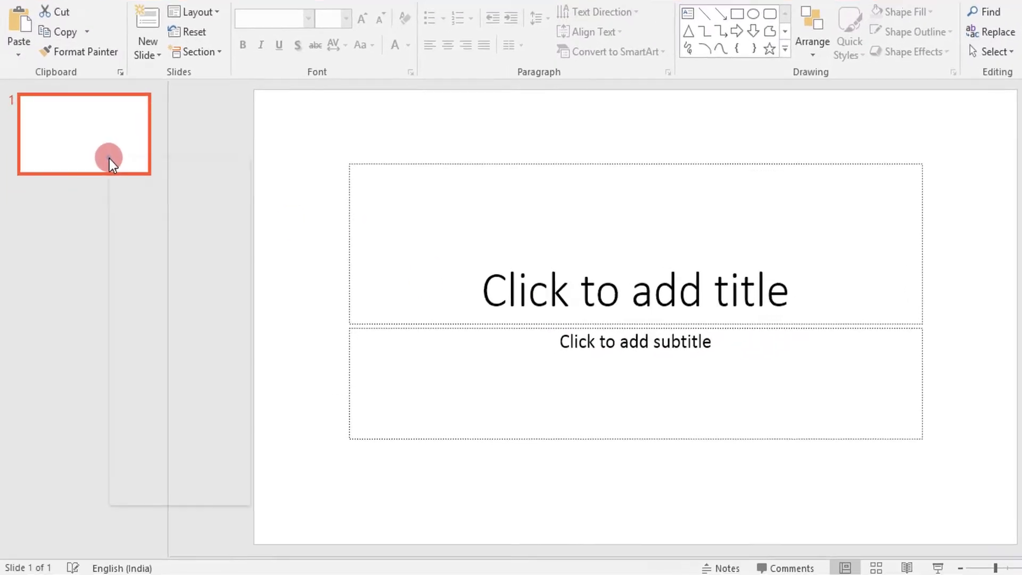
pyautogui.rightClick(101, 193)
pyautogui.moveTo(202, 354)
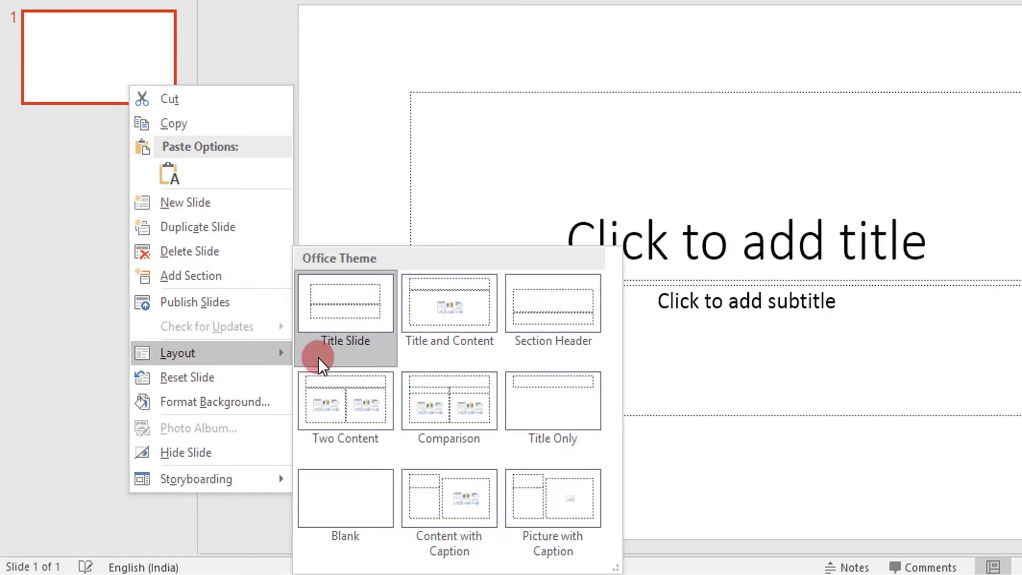
pyautogui.click(329, 504)
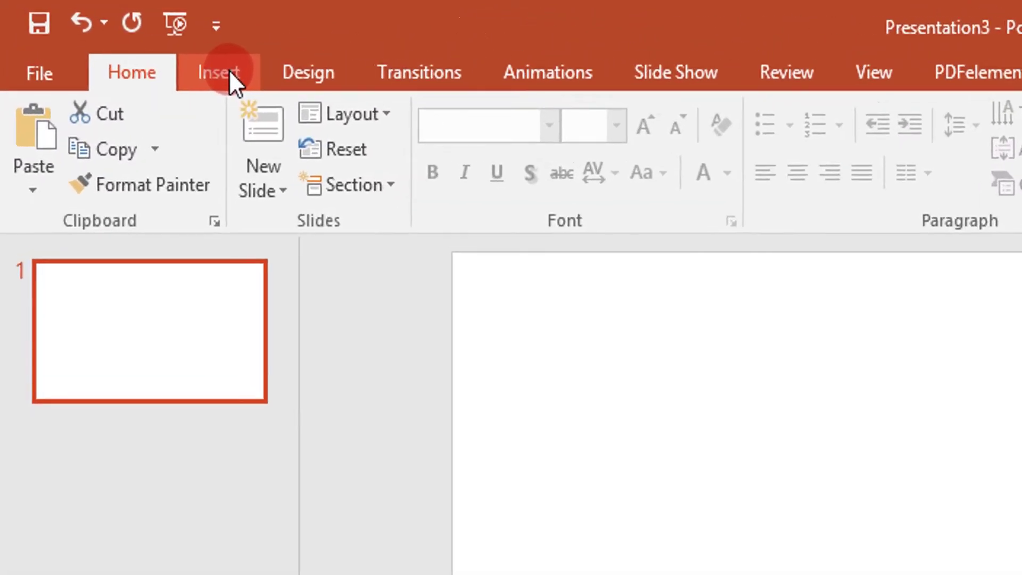
# Step: Insert the picture 16488.jpg from the computer onto the blank slide
pyautogui.click(117, 37)
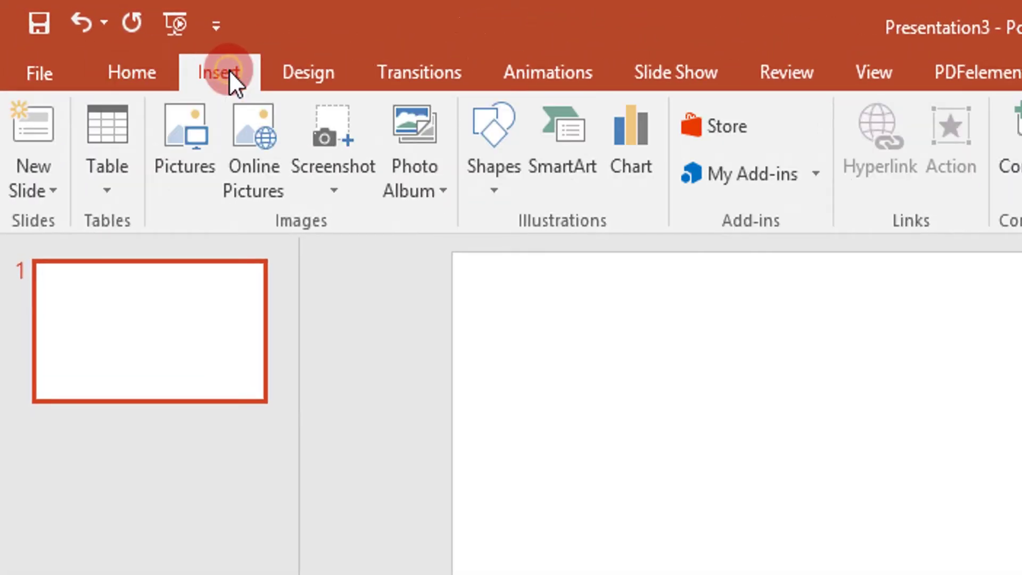
pyautogui.click(183, 160)
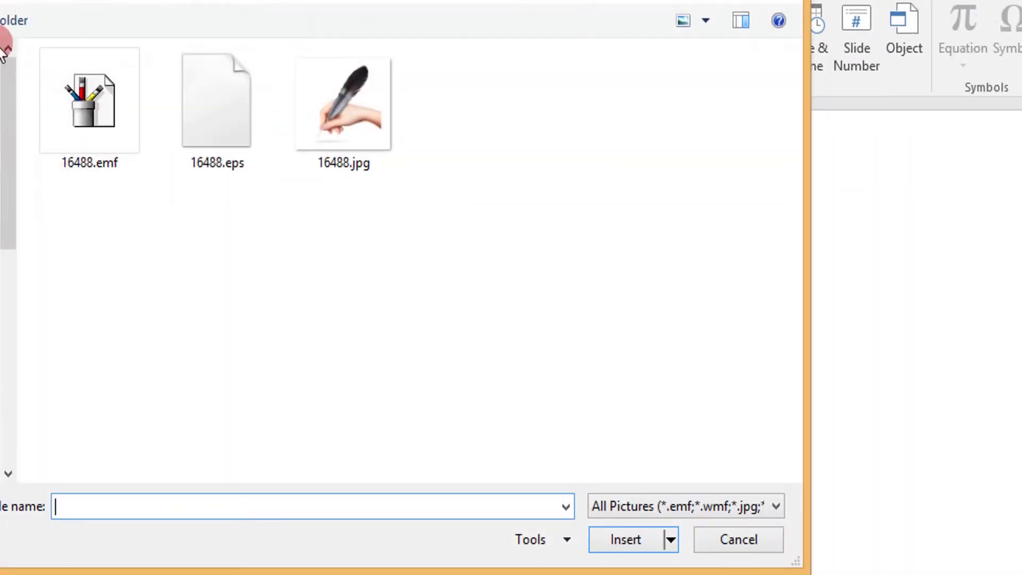
pyautogui.click(334, 101)
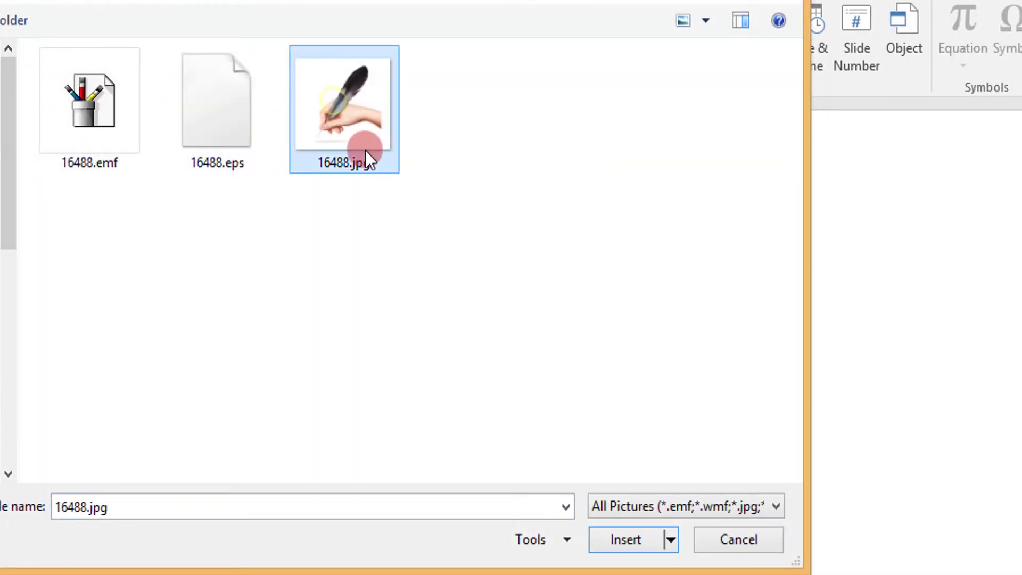
pyautogui.click(625, 539)
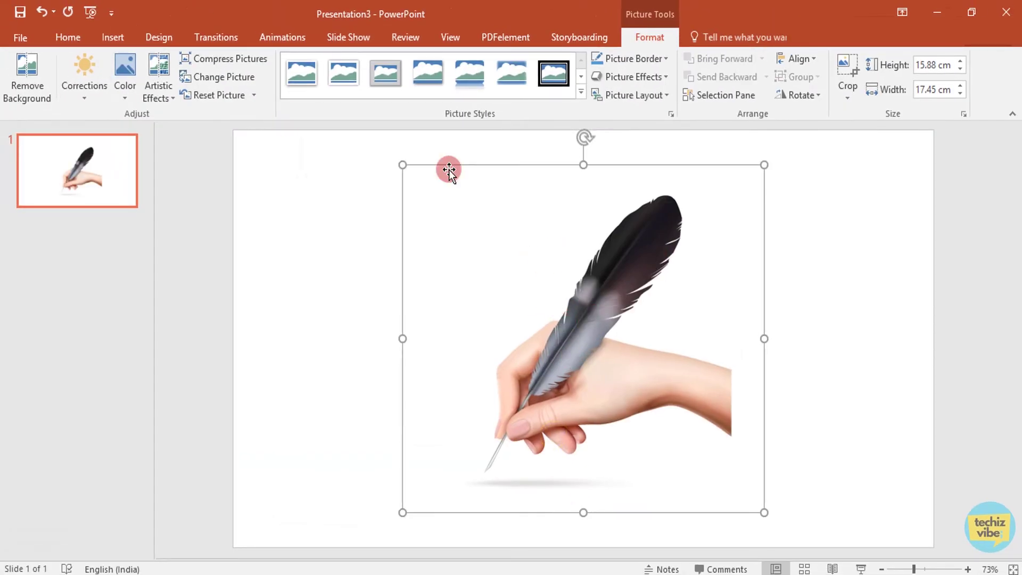
pyautogui.click(295, 229)
# Step: Try an online hand-with-silver-pen image, move it left, then delete it
pyautogui.click(112, 37)
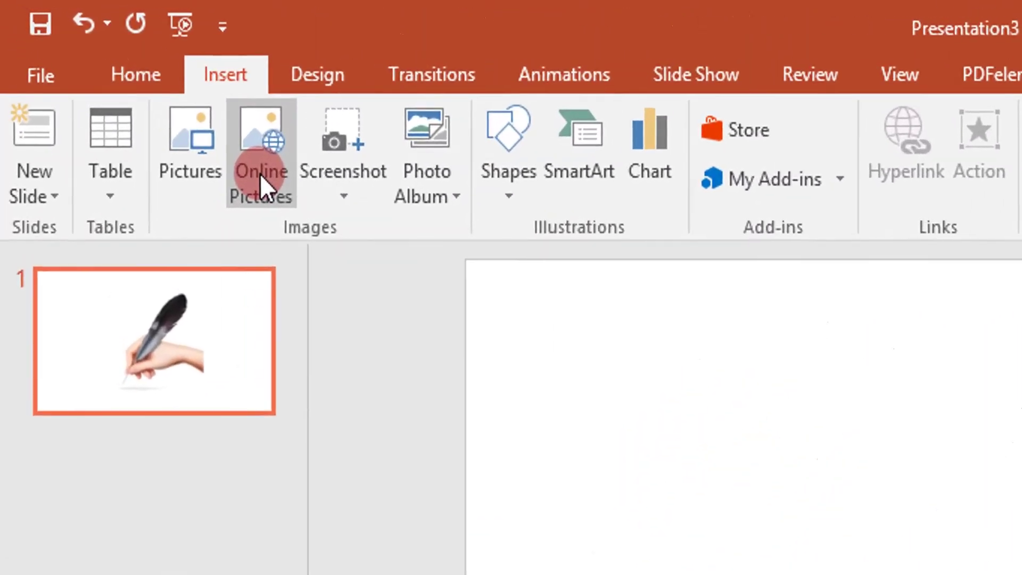
pyautogui.click(130, 86)
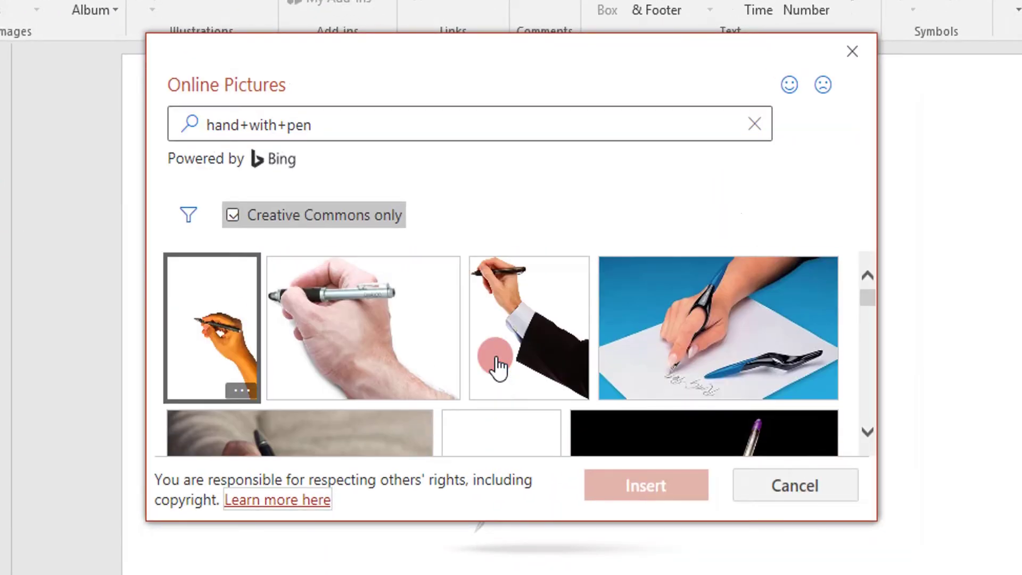
pyautogui.click(351, 330)
pyautogui.click(654, 491)
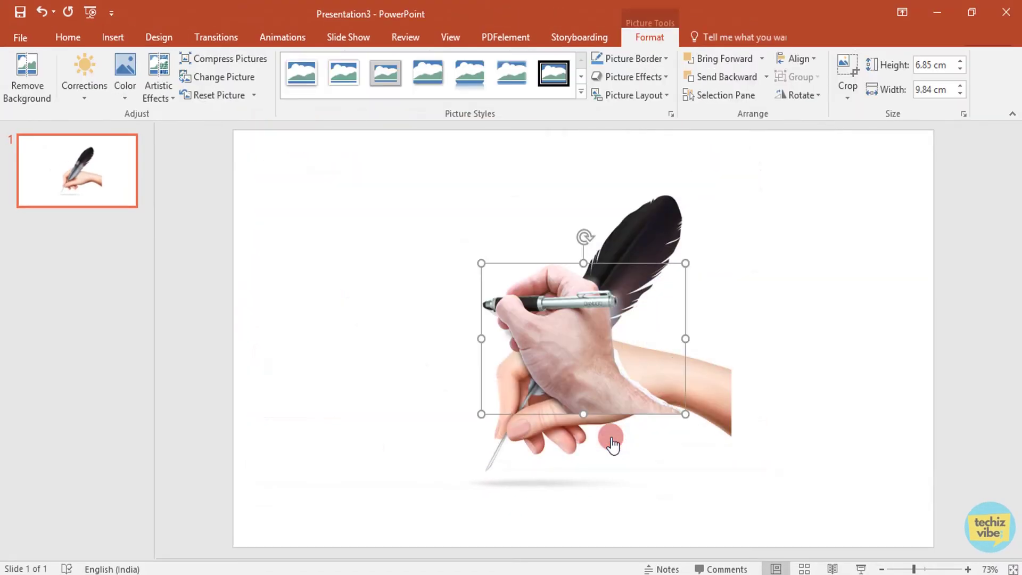
pyautogui.moveTo(577, 358); pyautogui.dragTo(404, 296)
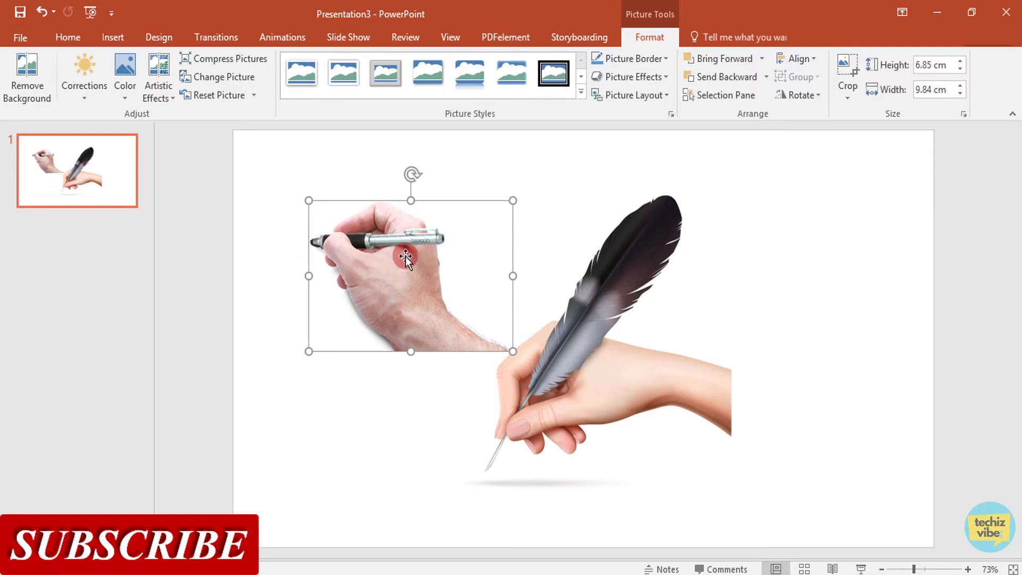
pyautogui.press('Delete')
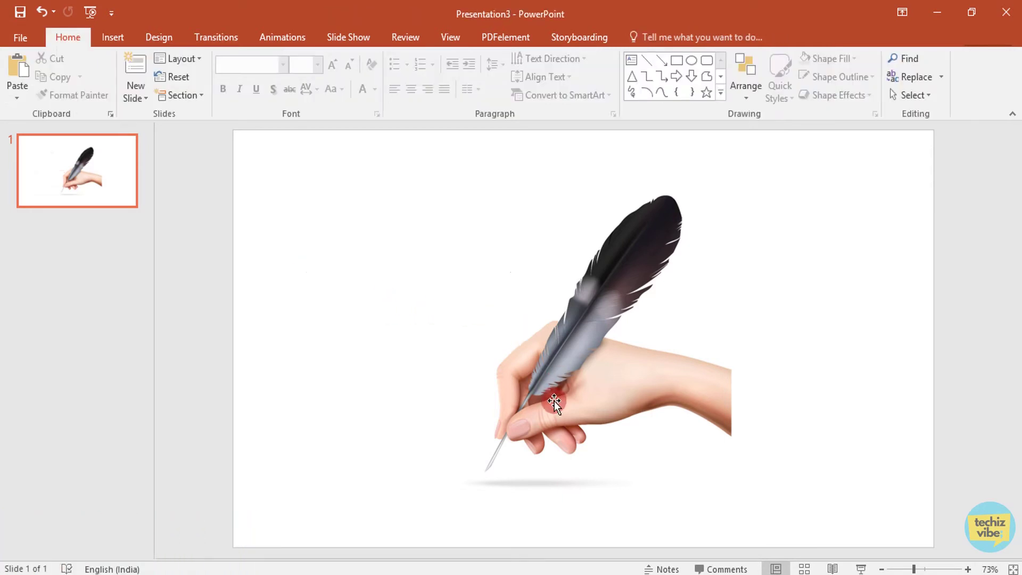
# Step: Set the slide background colour to orange behind the quill-hand picture
pyautogui.click(583, 395)
pyautogui.rightClick(327, 330)
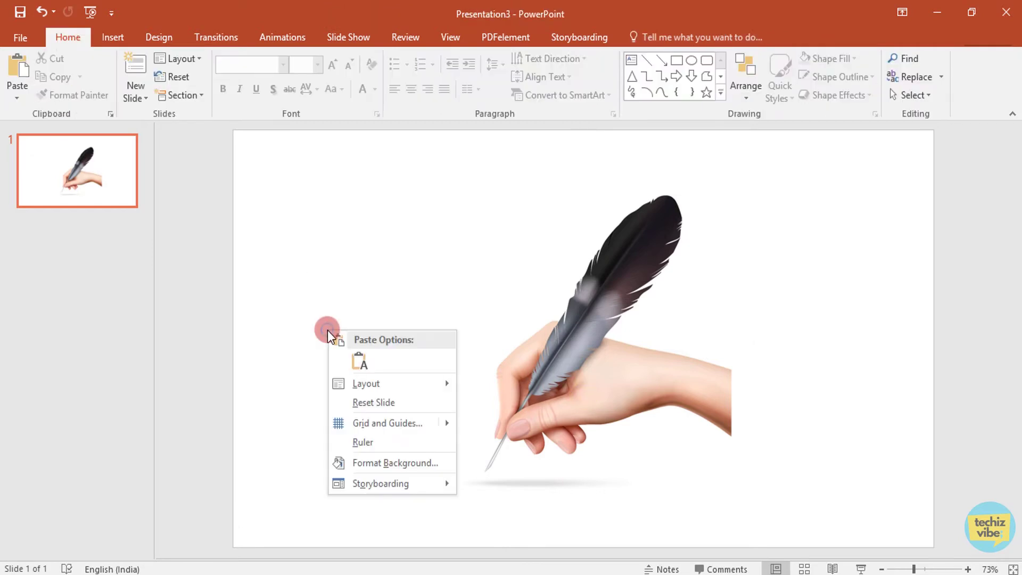
pyautogui.click(362, 466)
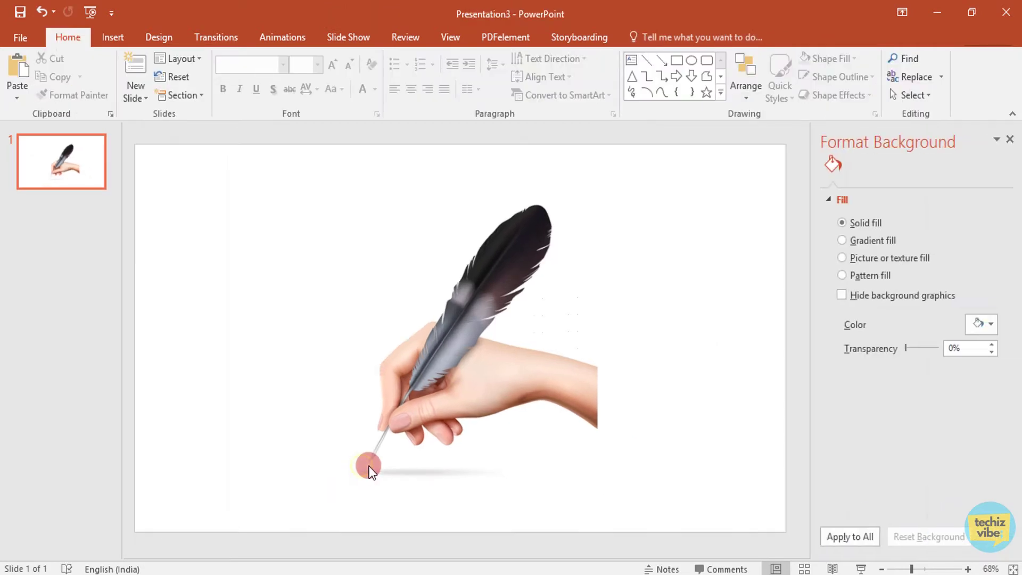
pyautogui.click(979, 323)
pyautogui.click(961, 376)
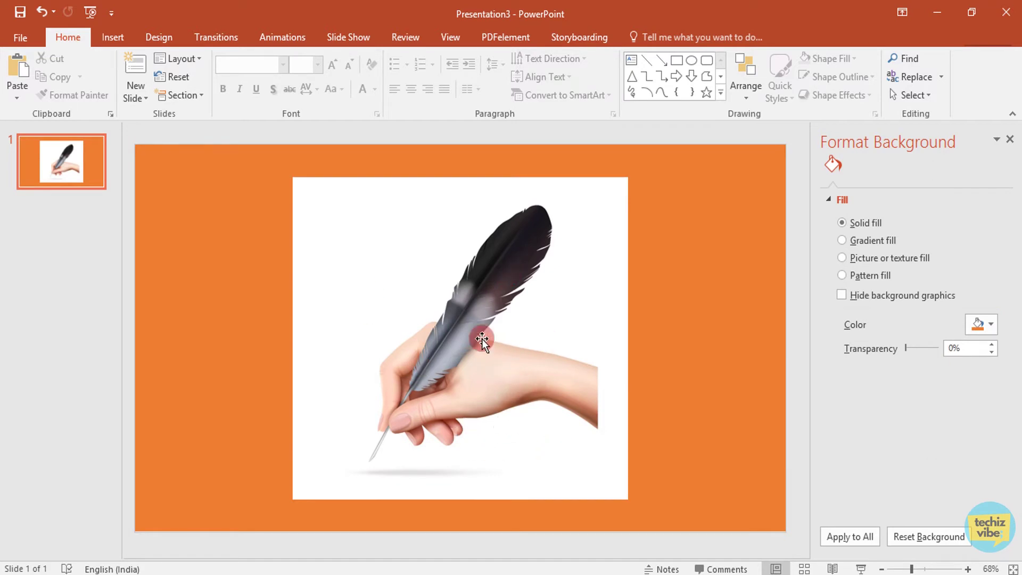
pyautogui.click(379, 263)
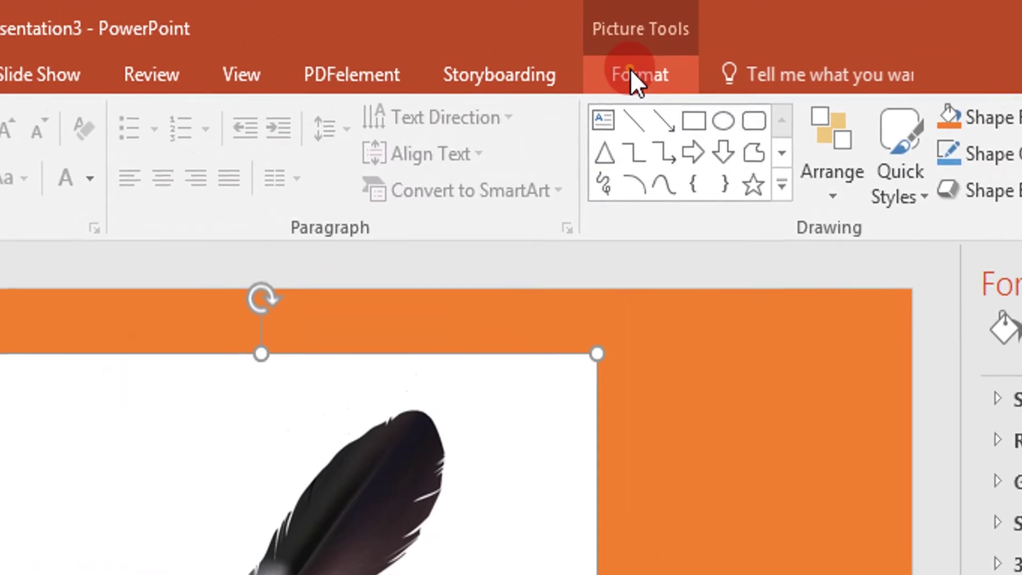
pyautogui.click(645, 36)
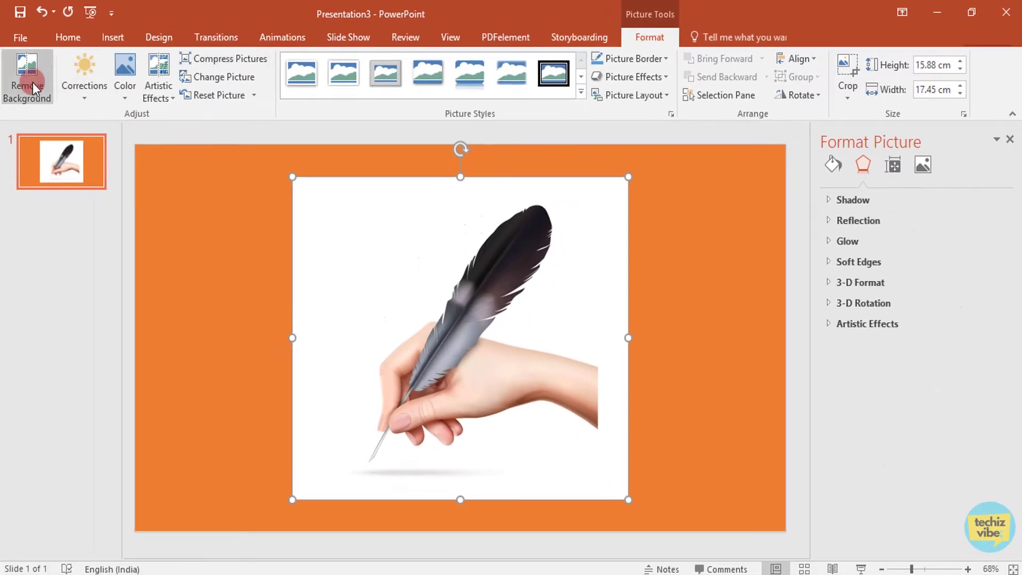
# Step: Remove the picture's white background, marking the quill tip to keep, and keep the changes
pyautogui.click(33, 87)
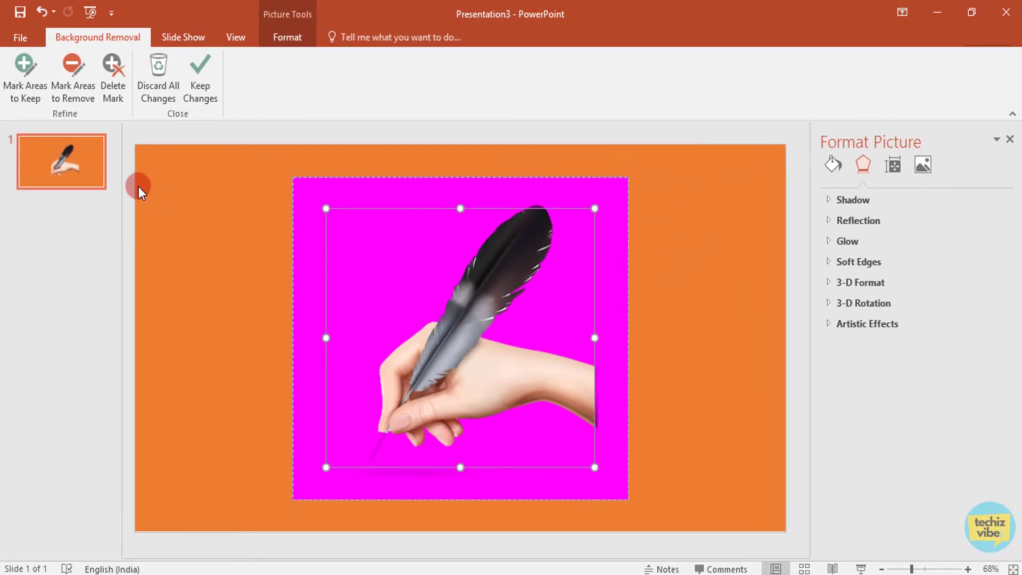
pyautogui.click(33, 79)
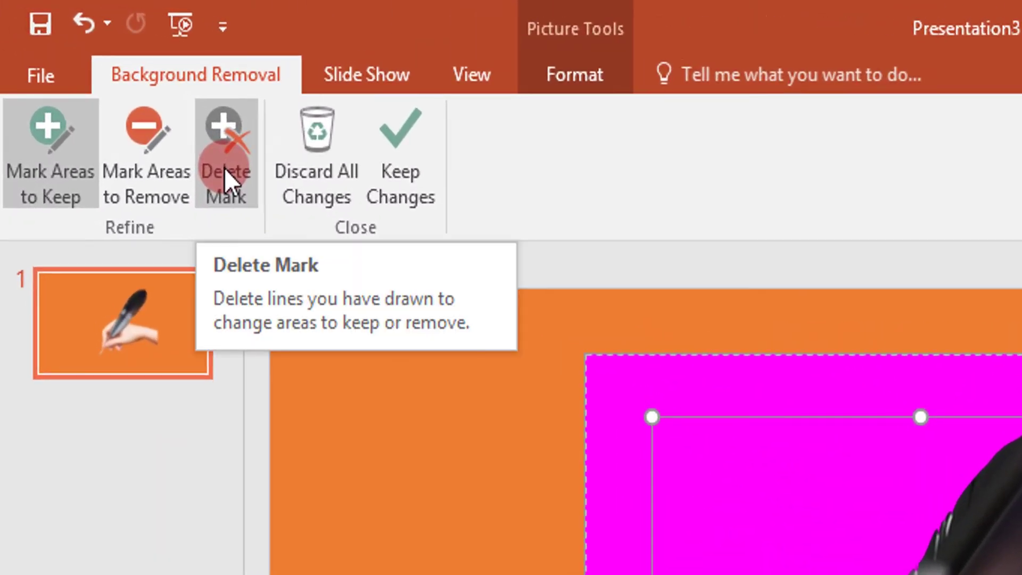
pyautogui.click(112, 84)
pyautogui.click(413, 188)
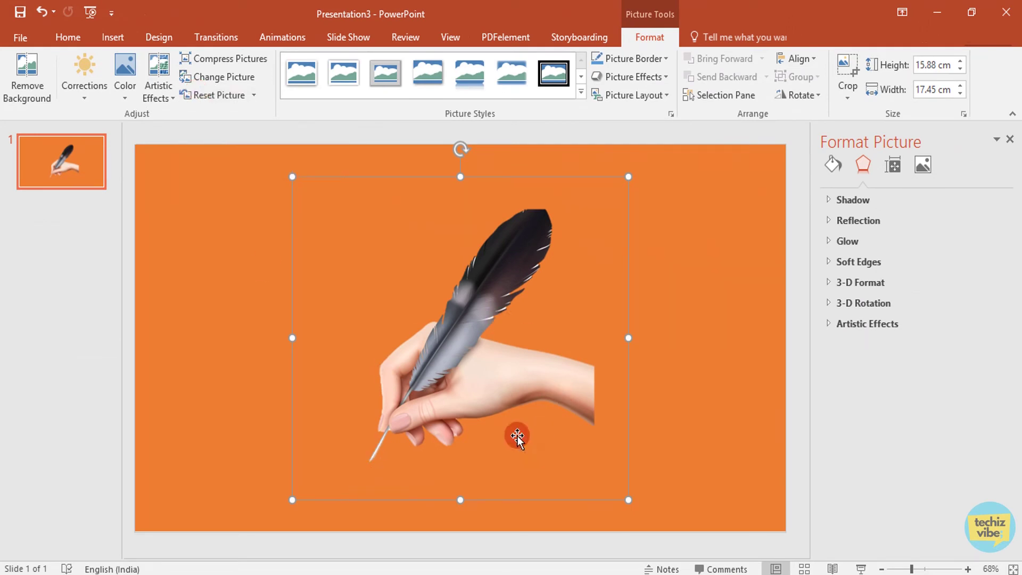
# Step: Set the slide background colour back to white
pyautogui.rightClick(242, 327)
pyautogui.click(291, 455)
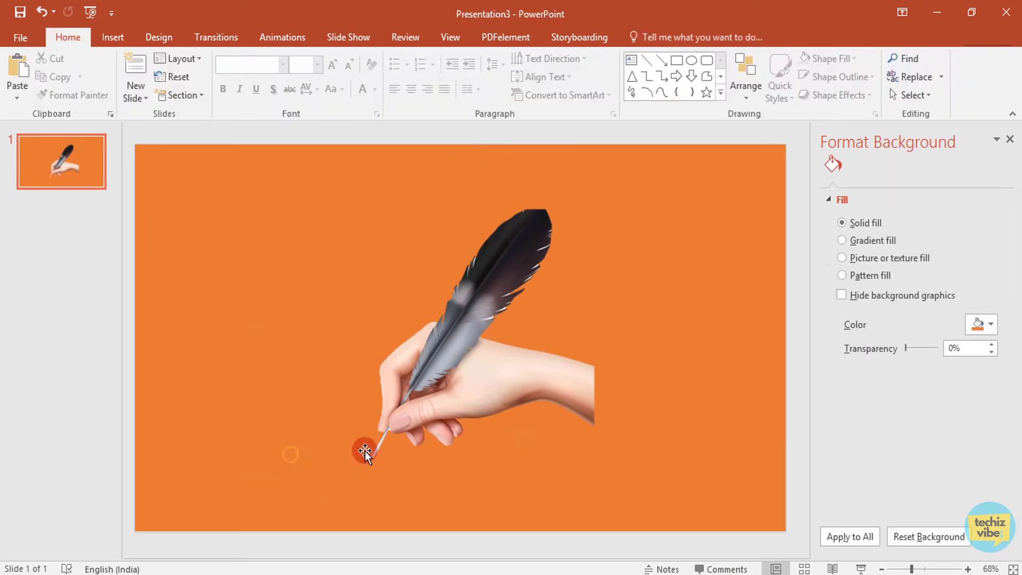
pyautogui.click(985, 324)
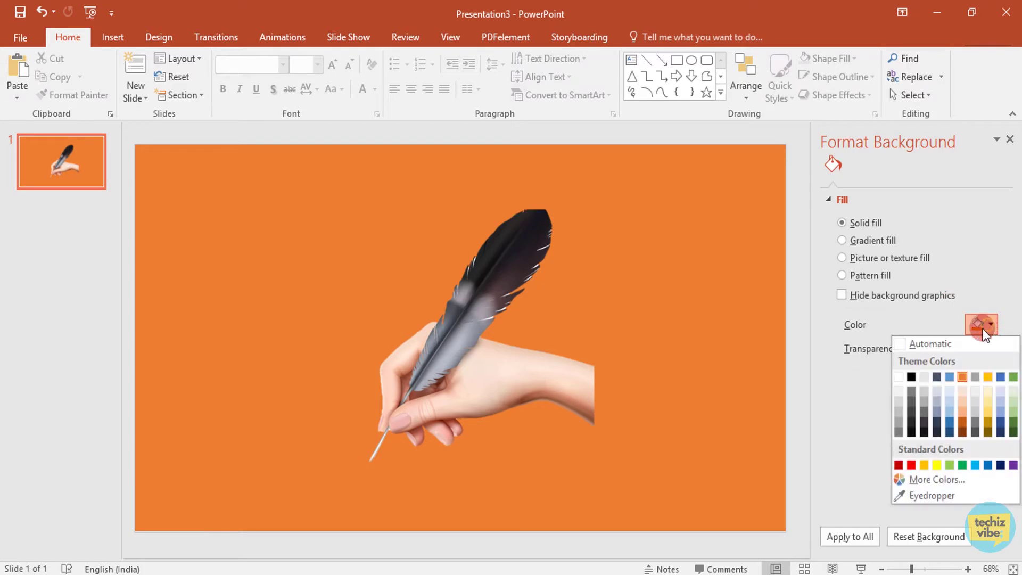
pyautogui.click(900, 377)
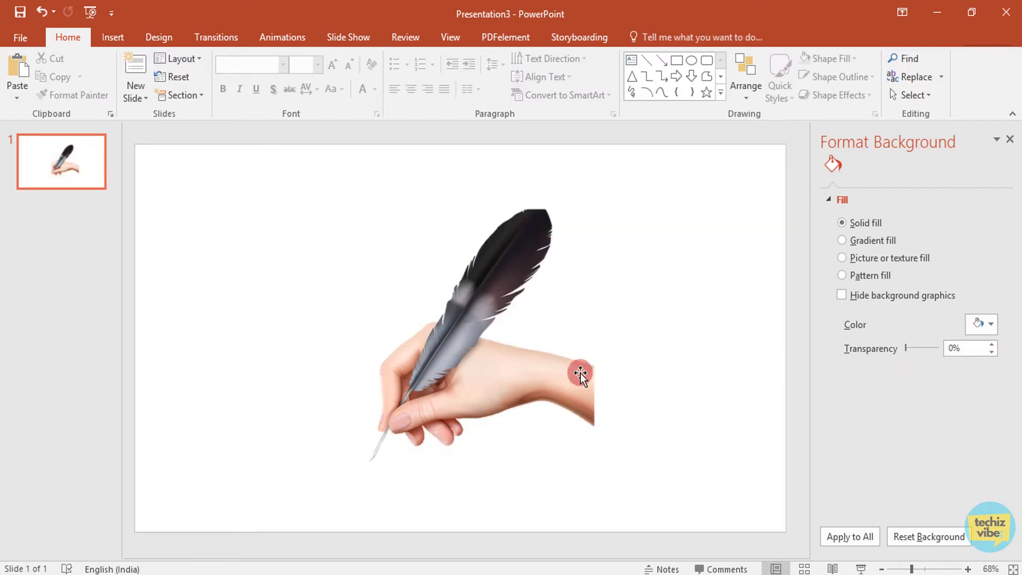
# Step: Rotate the quill-hand picture clockwise, narrow it, and move it toward the upper right
pyautogui.click(526, 379)
pyautogui.moveTo(459, 147); pyautogui.dragTo(542, 217)
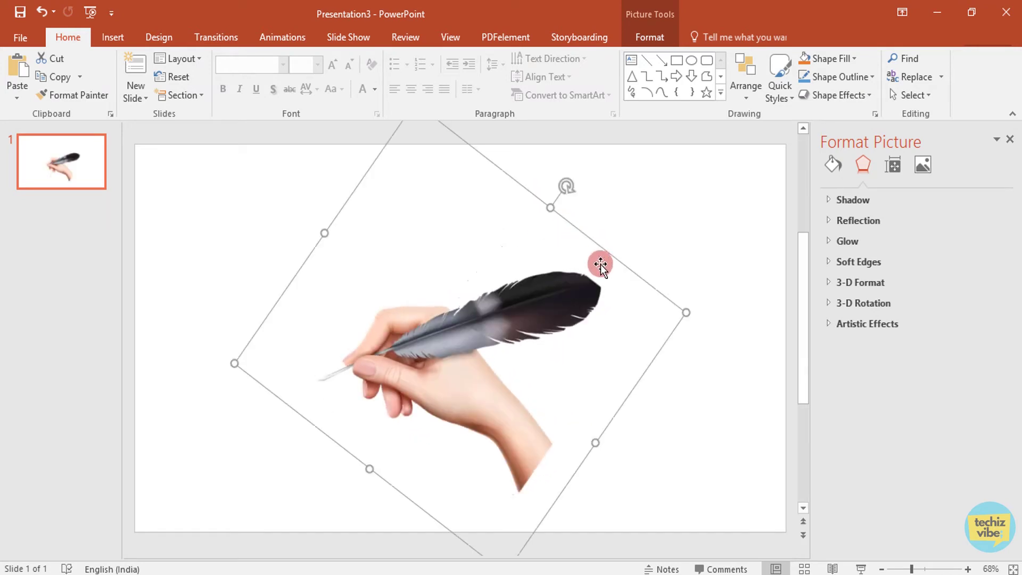
pyautogui.moveTo(688, 310); pyautogui.dragTo(635, 314)
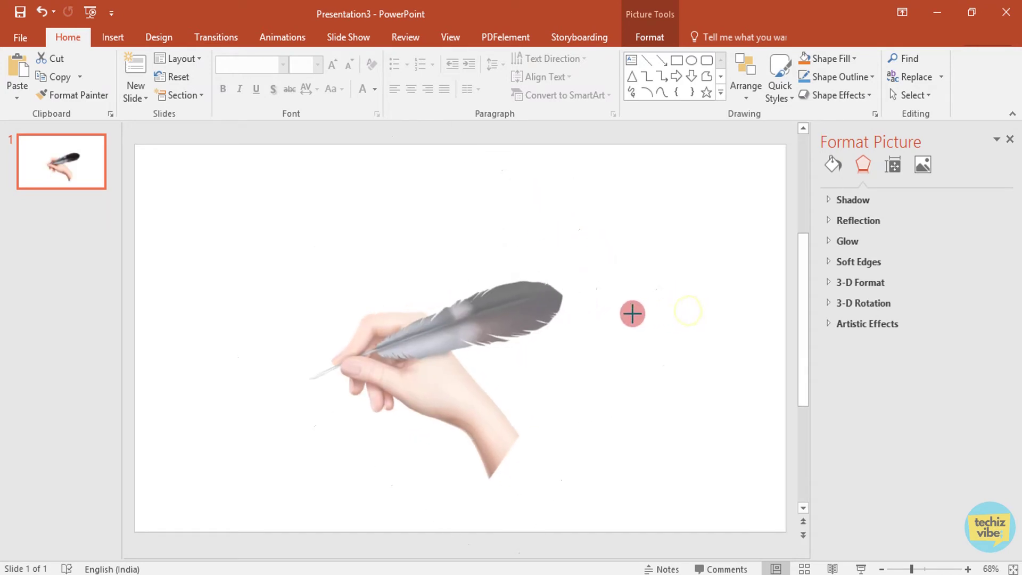
pyautogui.moveTo(448, 384); pyautogui.dragTo(644, 321)
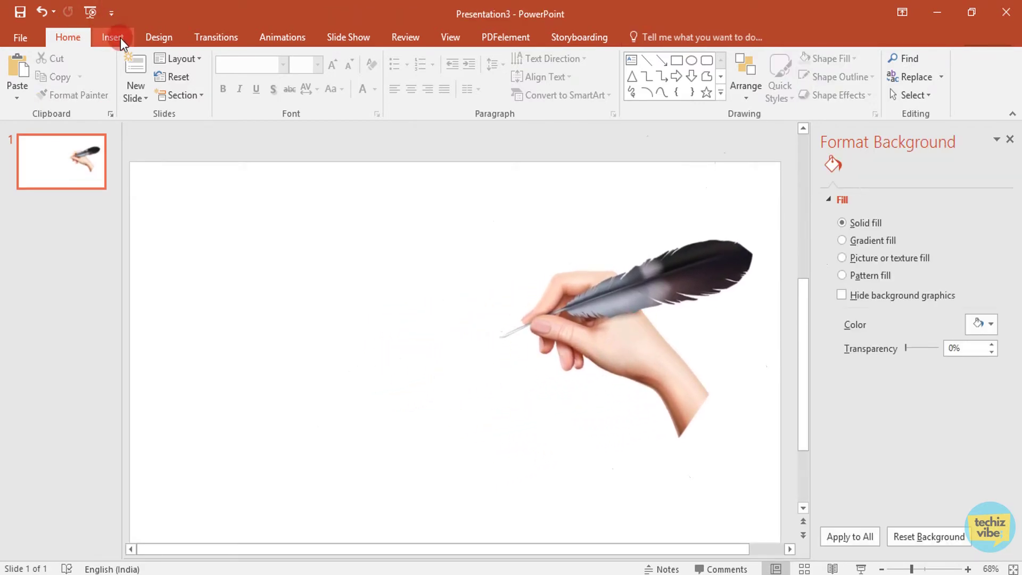
# Step: Draw a text box on the slide and enter the title 'Hand Writing Animation'
pyautogui.click(117, 39)
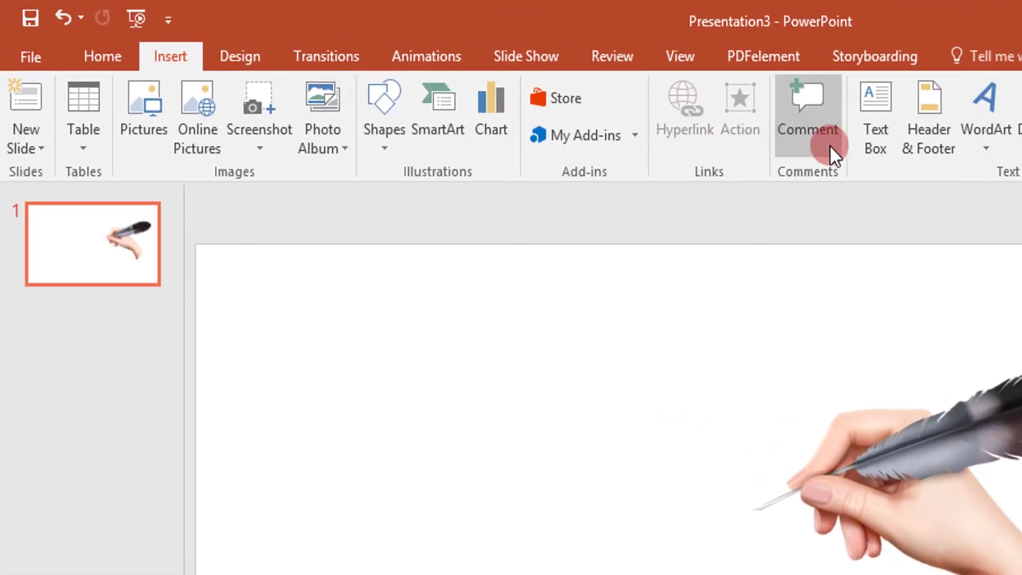
pyautogui.click(872, 114)
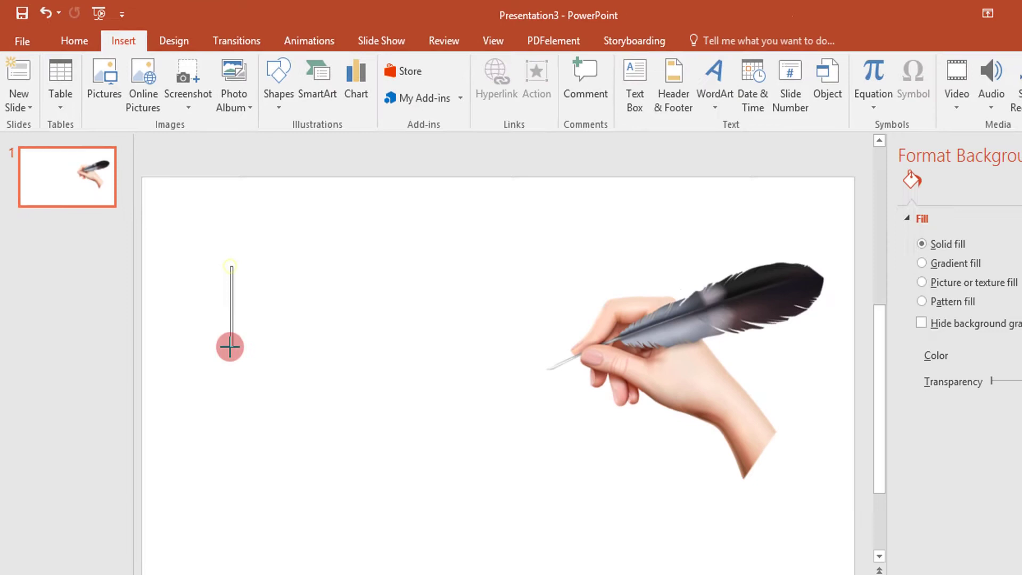
pyautogui.moveTo(318, 368); pyautogui.dragTo(984, 500)
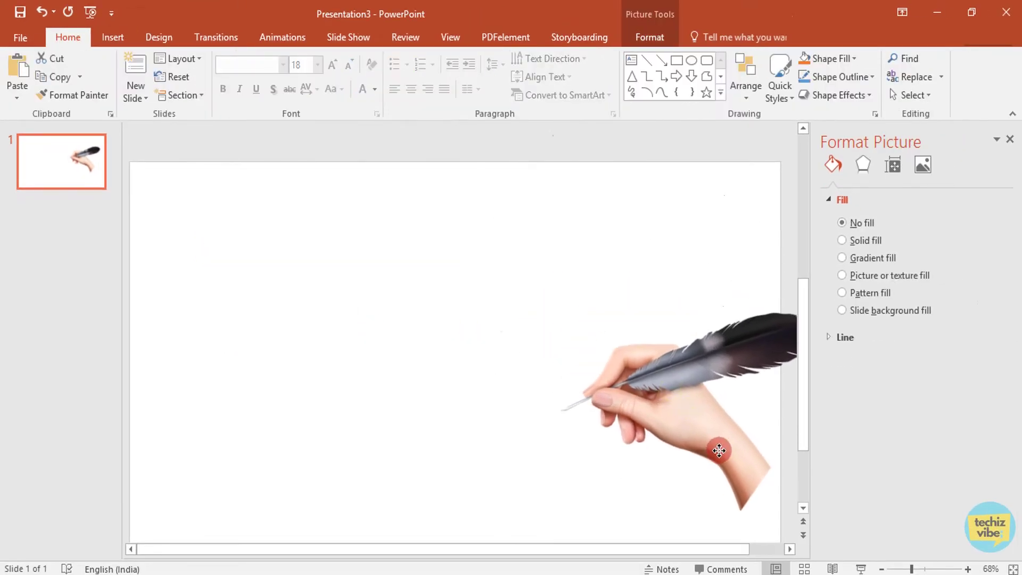
pyautogui.moveTo(719, 449)
pyautogui.mouseDown()
pyautogui.moveTo(683, 479)
pyautogui.moveTo(734, 497)
pyautogui.moveTo(678, 461)
pyautogui.mouseUp()
pyautogui.click(337, 231)
pyautogui.moveTo(338, 230); pyautogui.dragTo(445, 277)
pyautogui.write('Writing Animation')
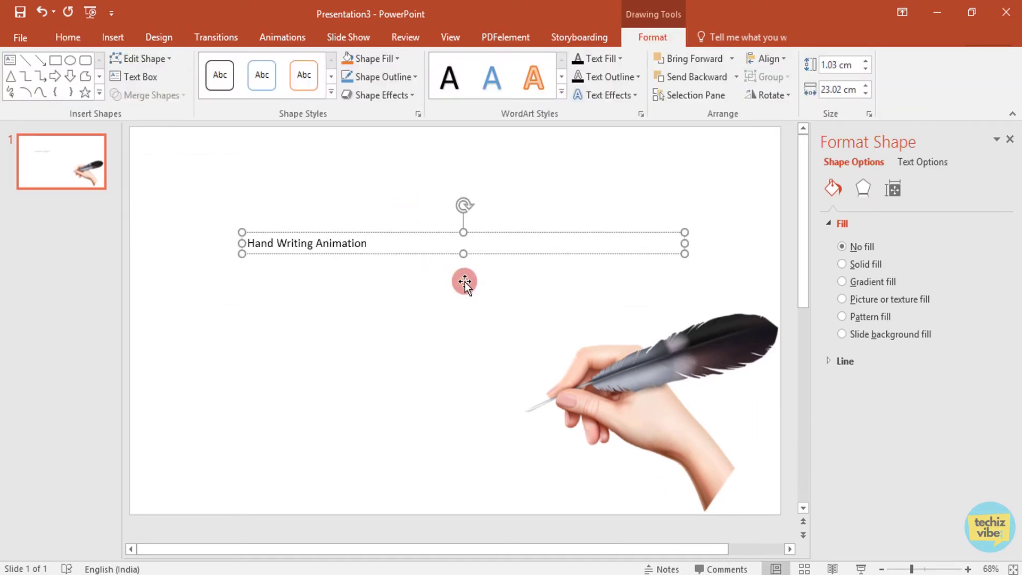
# Step: Set the title text's font to MV Boli
pyautogui.click(327, 240)
pyautogui.moveTo(366, 242); pyautogui.dragTo(259, 155)
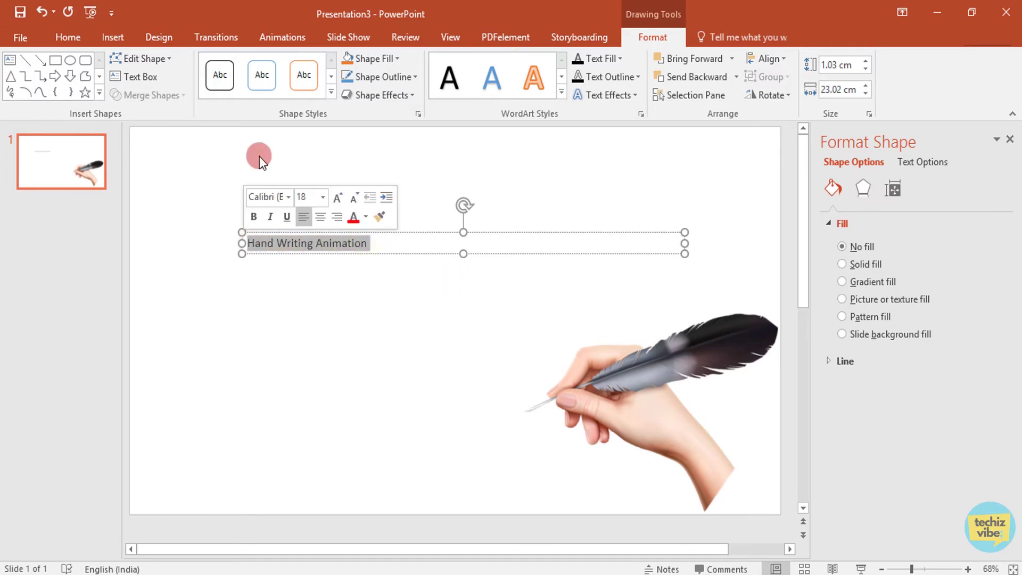
pyautogui.click(63, 35)
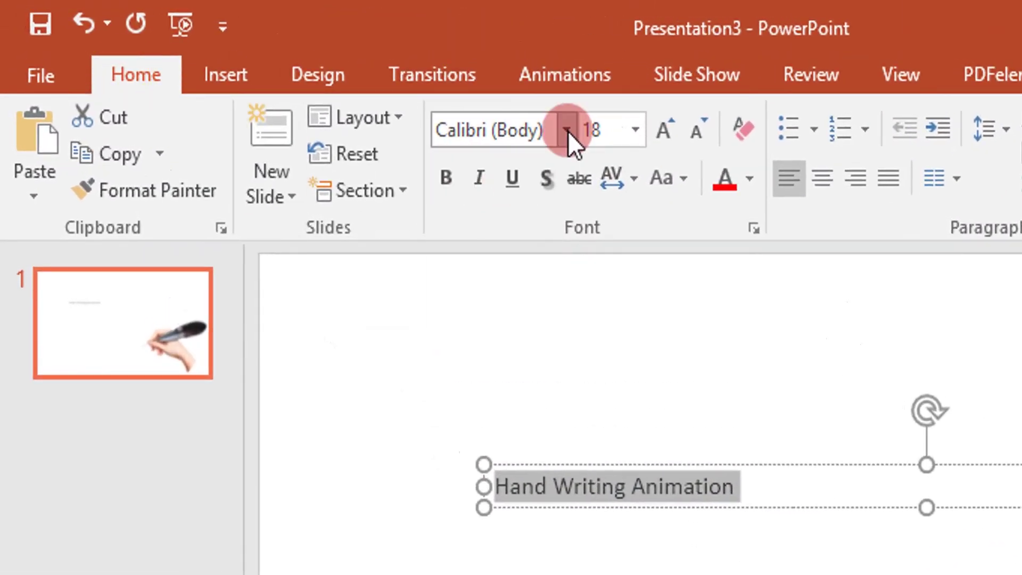
pyautogui.click(463, 106)
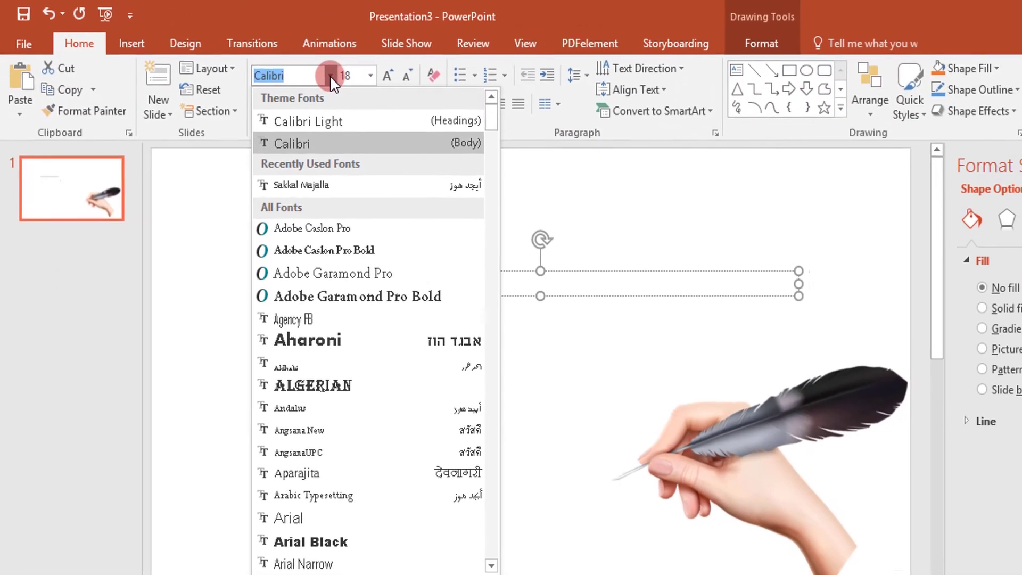
pyautogui.write('MV Boli')
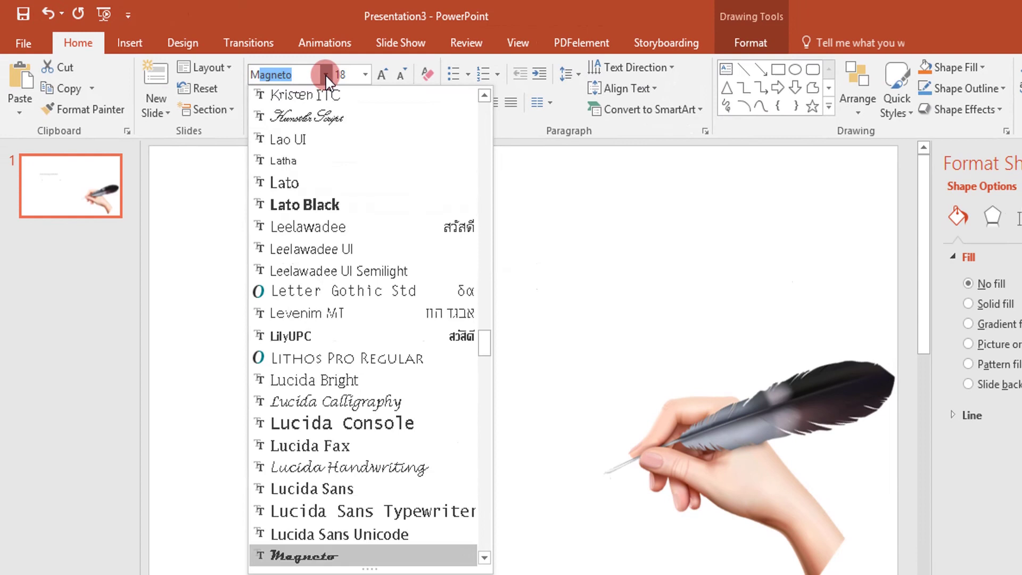
pyautogui.press('Return')
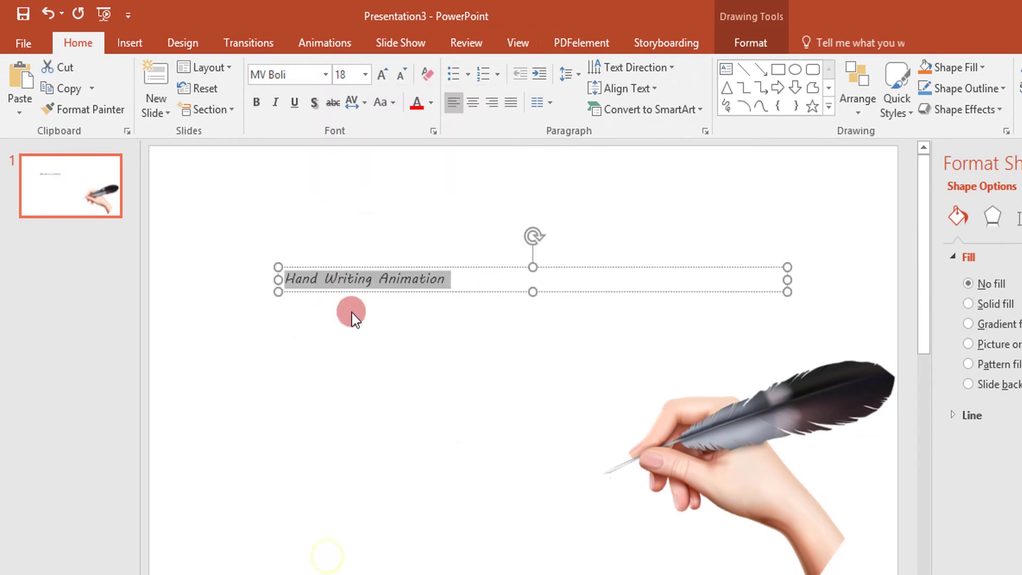
# Step: Duplicate the title box below the original and set the copy's font to Segoe Print
pyautogui.click(451, 288)
pyautogui.hotkey('ctrl', 'd')
pyautogui.moveTo(454, 290); pyautogui.dragTo(410, 341)
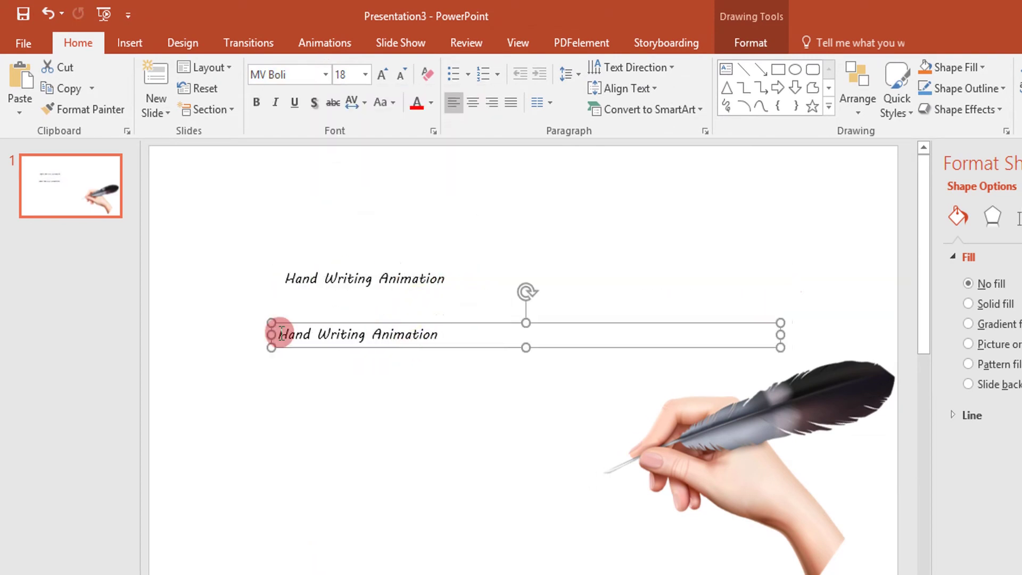
pyautogui.hotkey('ctrl', 'a')
pyautogui.click(326, 75)
pyautogui.write('Se')
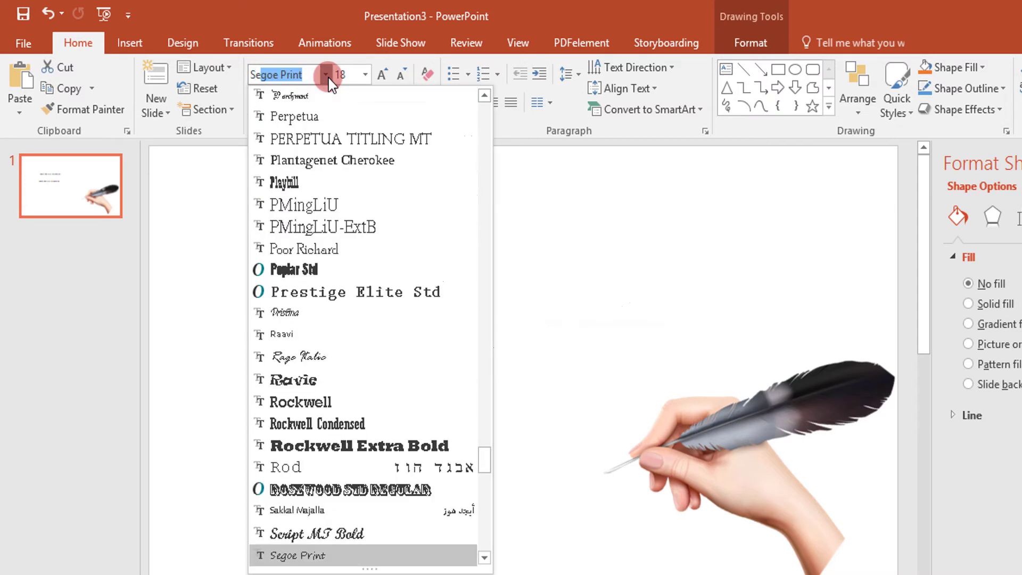
pyautogui.click(296, 556)
pyautogui.click(364, 388)
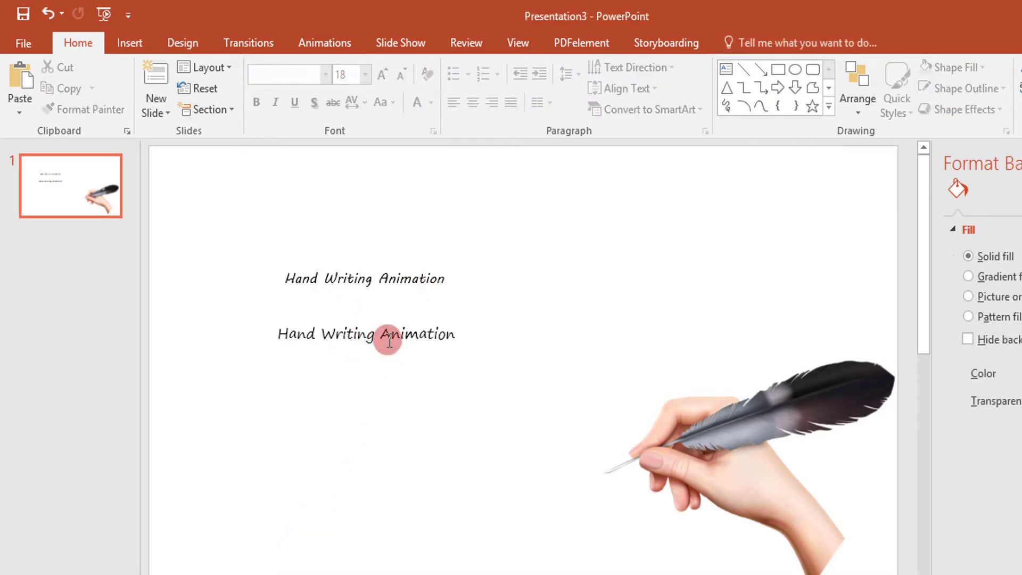
# Step: Make the Segoe Print title bold, 60 pt, and centre-aligned
pyautogui.click(304, 323)
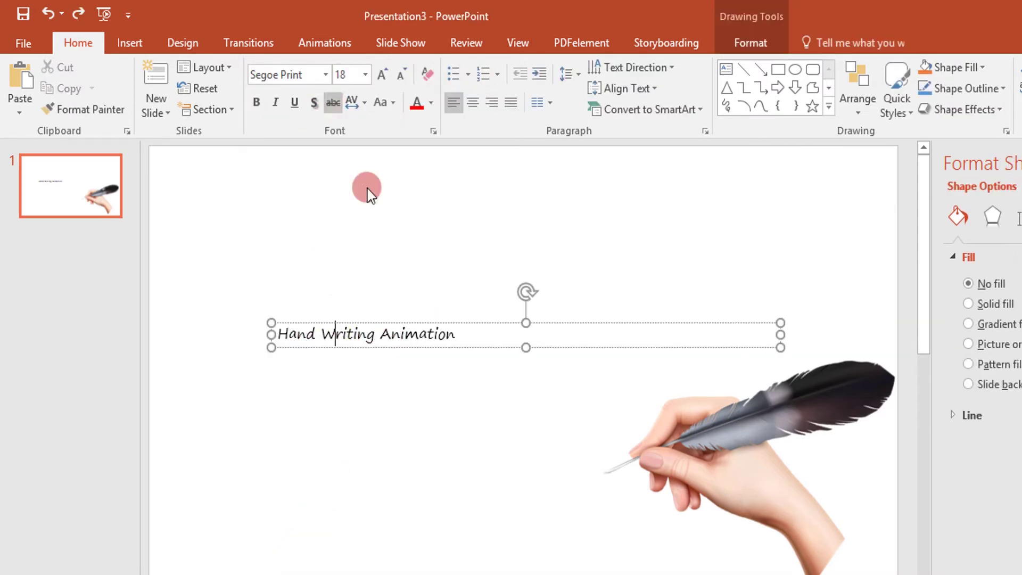
pyautogui.click(395, 276)
pyautogui.click(348, 347)
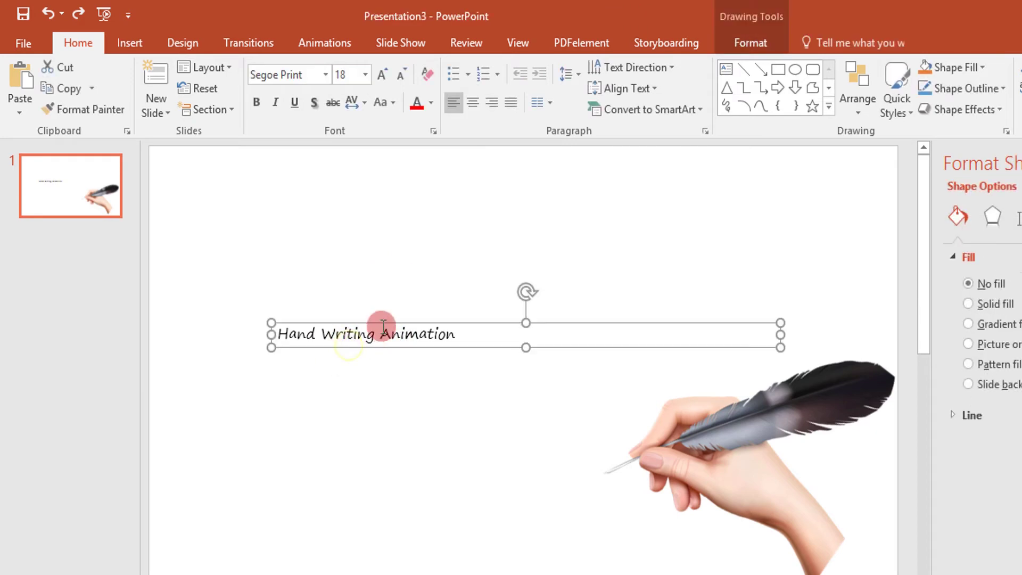
pyautogui.click(260, 103)
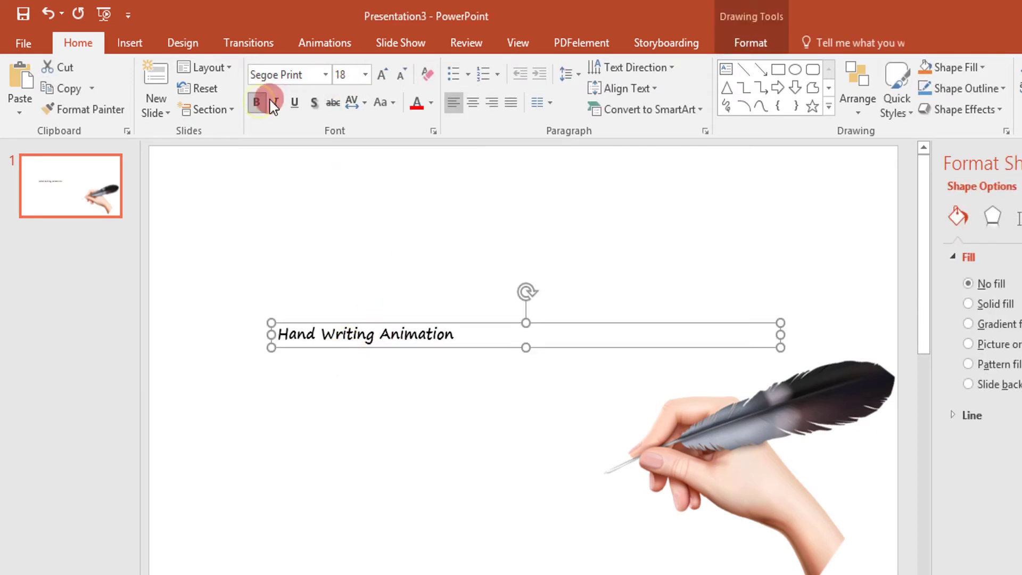
pyautogui.click(367, 76)
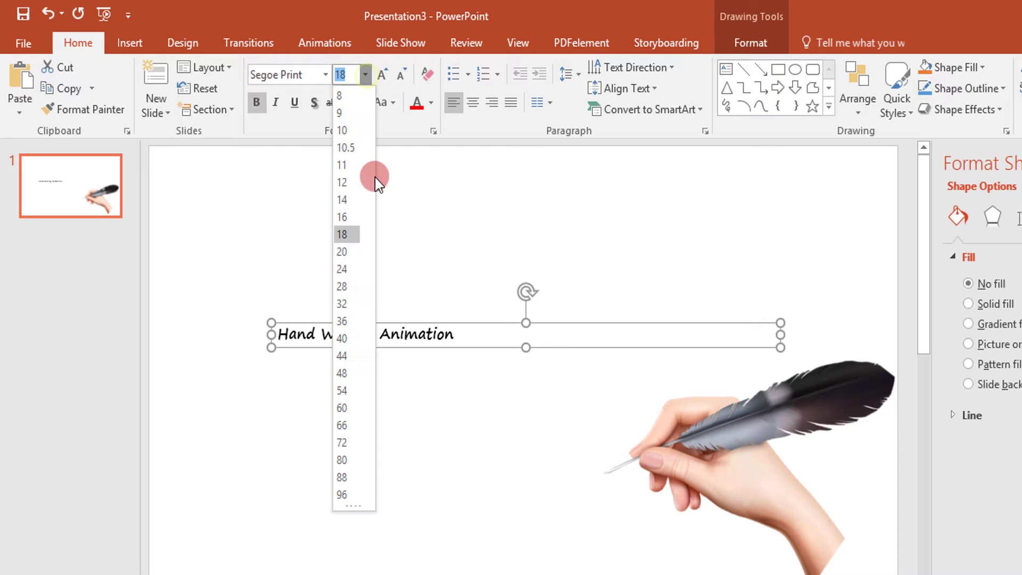
pyautogui.click(343, 408)
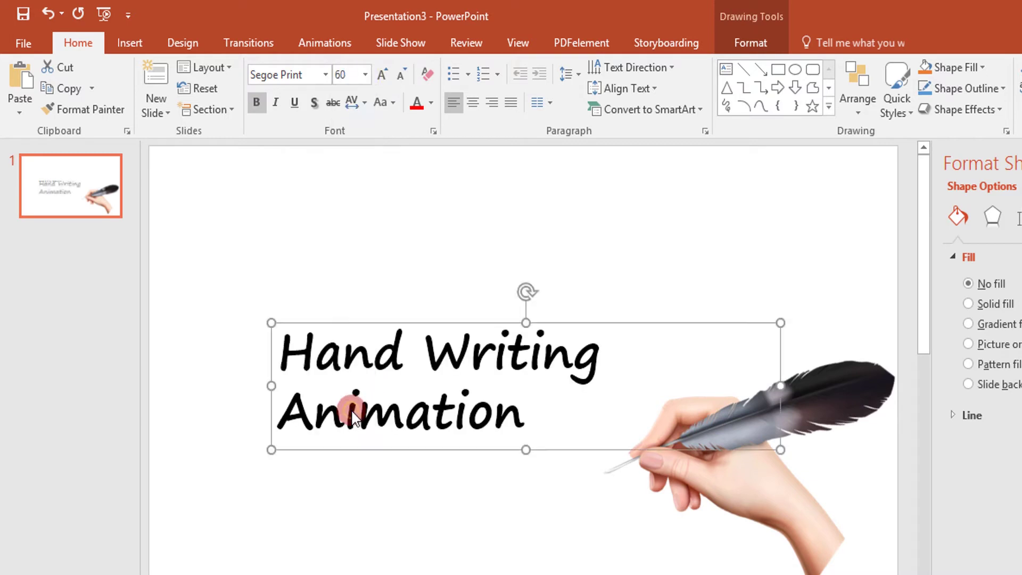
pyautogui.click(473, 105)
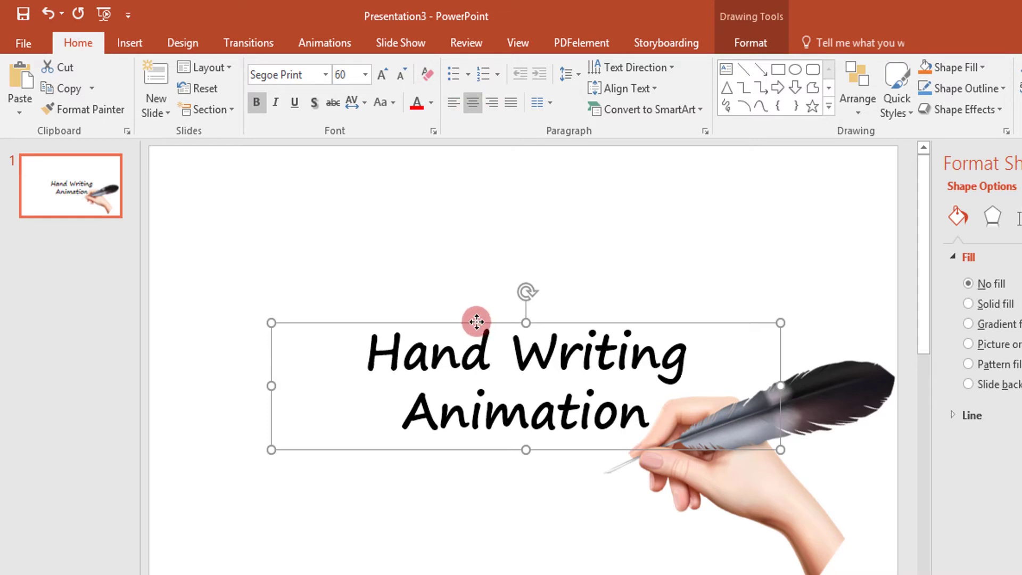
# Step: Move the title higher and stretch its box to the left and right slide edges
pyautogui.moveTo(477, 322); pyautogui.dragTo(467, 273)
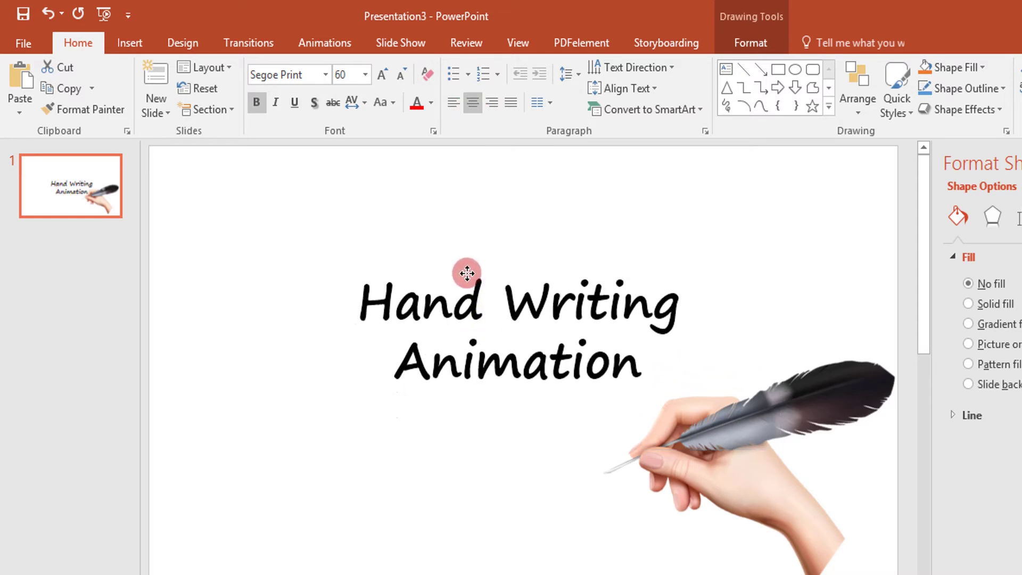
pyautogui.click(415, 297)
pyautogui.moveTo(262, 362); pyautogui.dragTo(149, 360)
pyautogui.moveTo(773, 324); pyautogui.dragTo(893, 319)
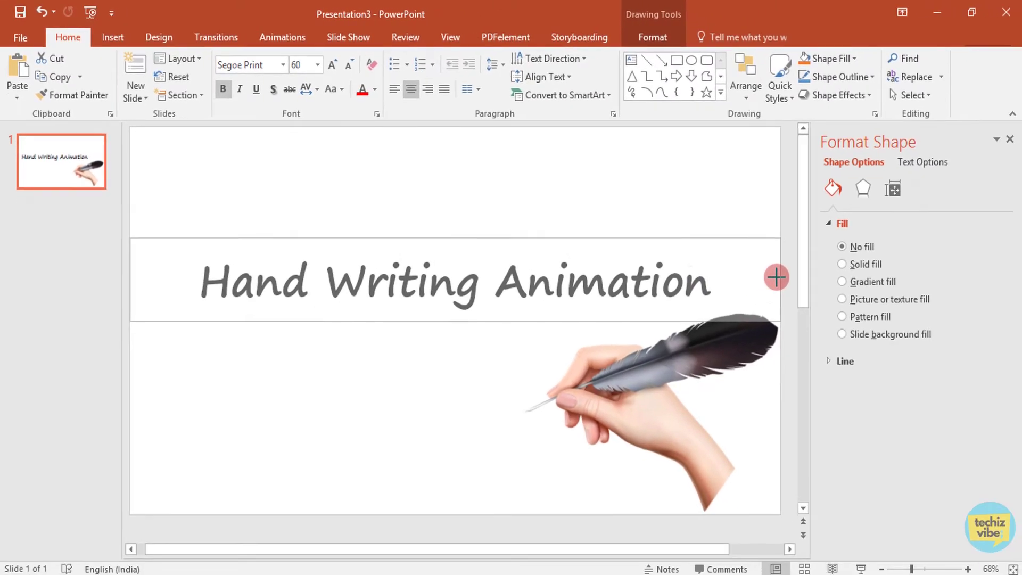
pyautogui.moveTo(777, 278); pyautogui.dragTo(778, 278)
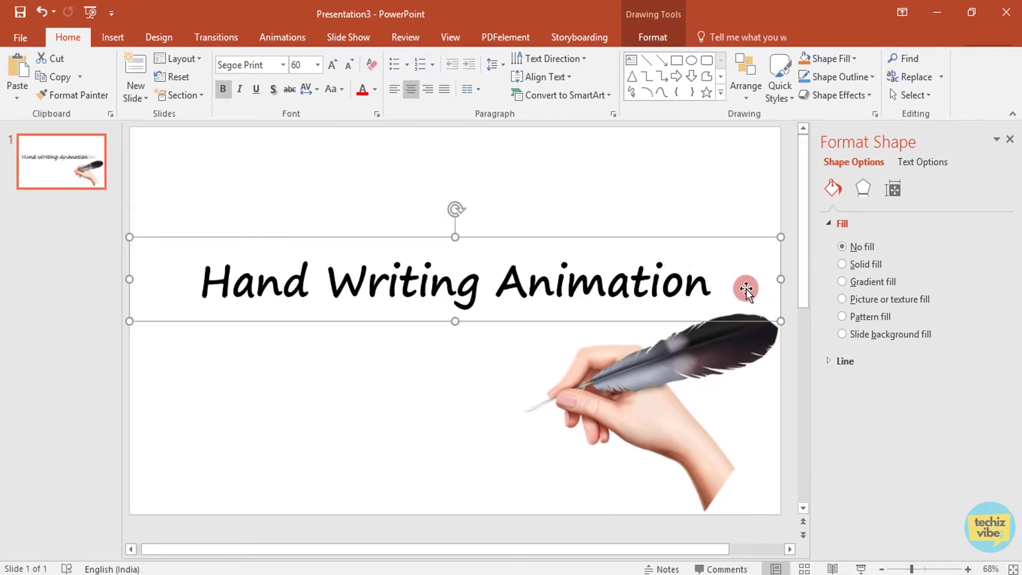
# Step: Apply a Fade entrance to the title text box and show the Animation Pane
pyautogui.click(509, 405)
pyautogui.click(201, 283)
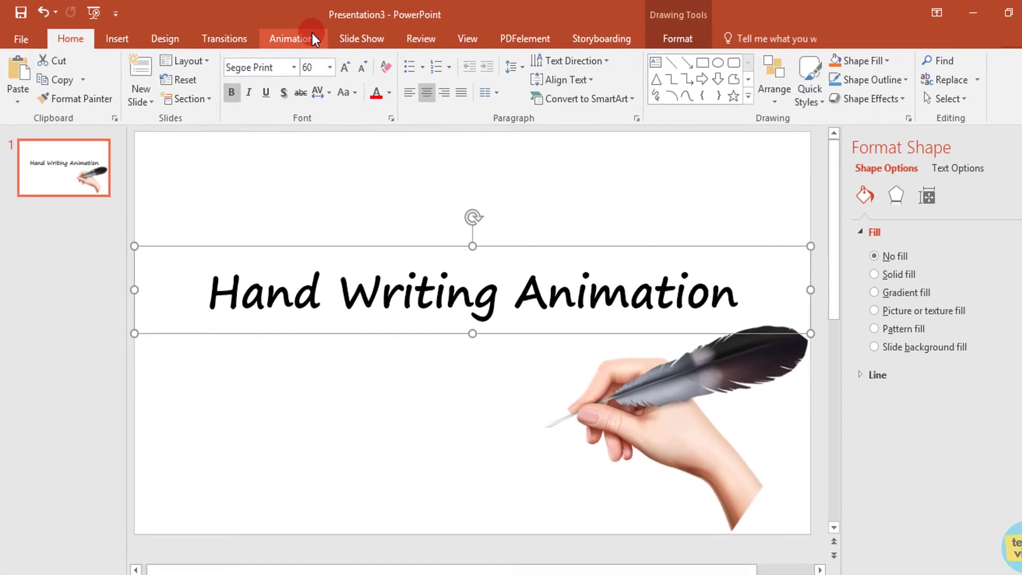
pyautogui.click(306, 35)
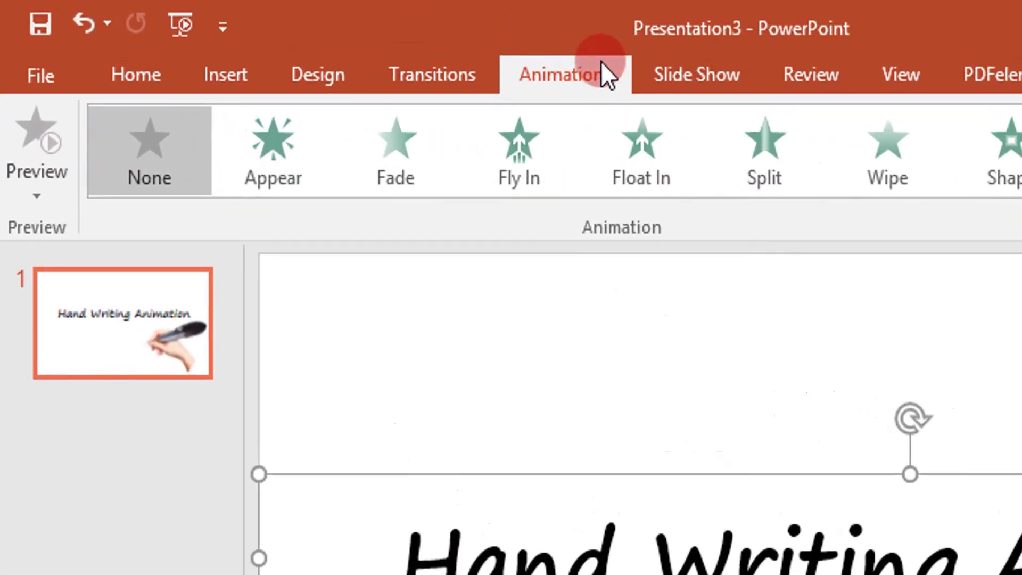
pyautogui.click(388, 168)
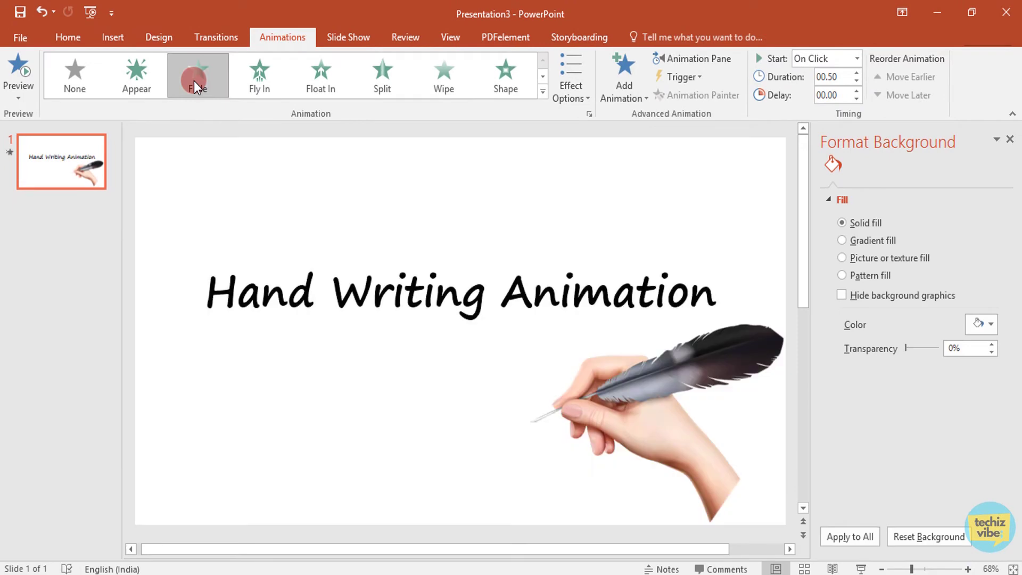
pyautogui.click(707, 59)
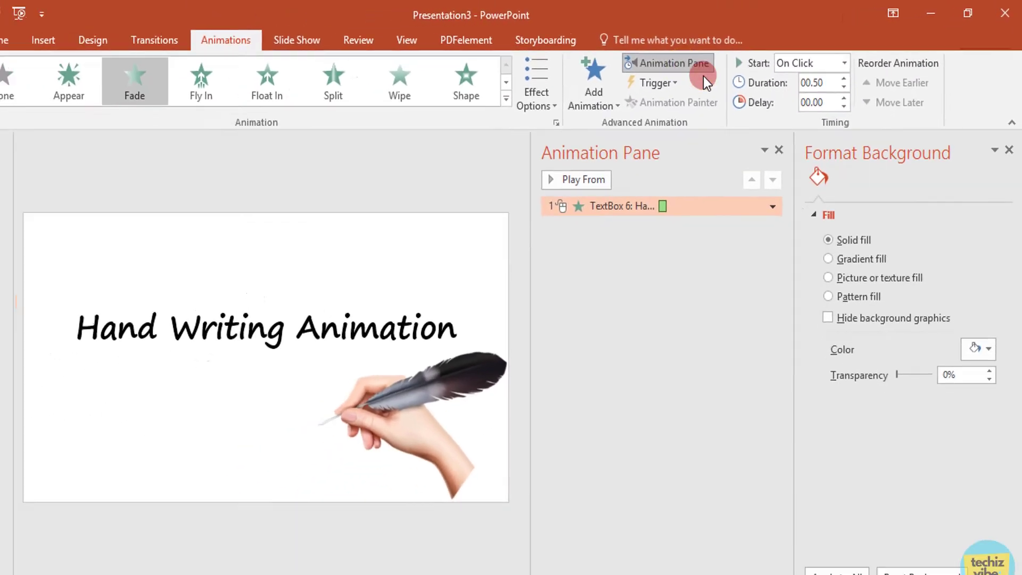
# Step: Close Format Background, preview the title's fade, and open the TextBox 6 animation menu
pyautogui.click(1010, 139)
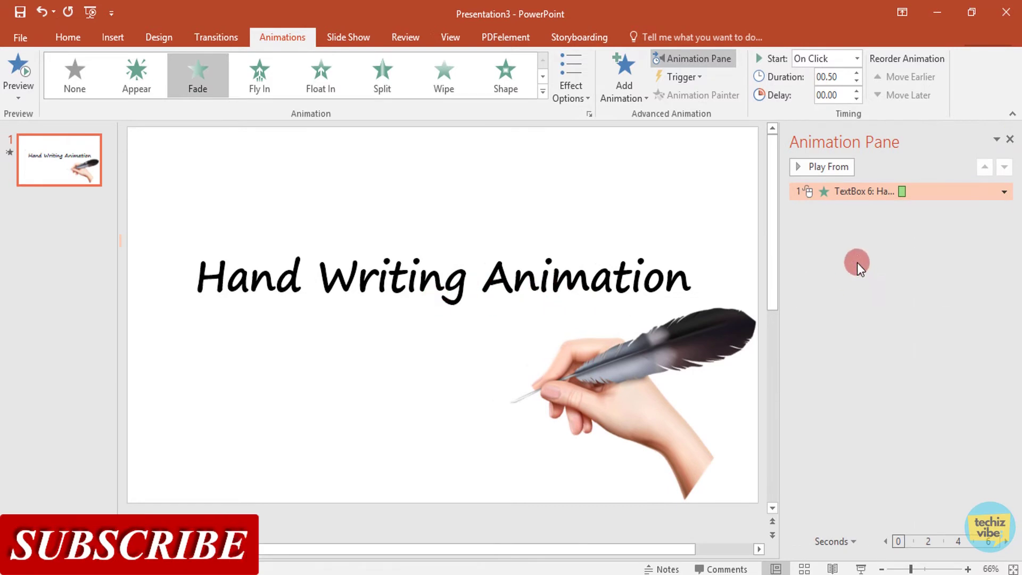
pyautogui.click(819, 172)
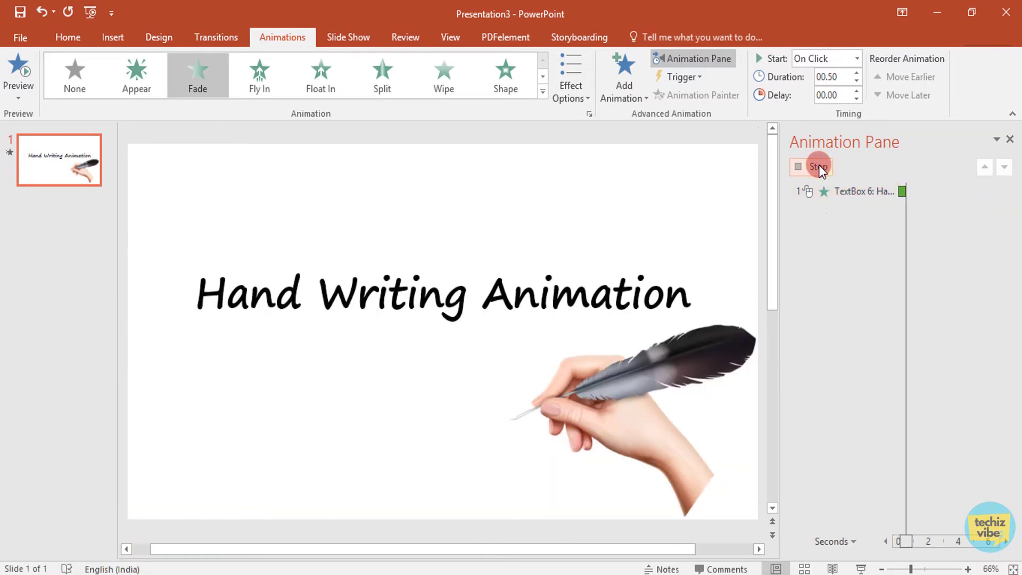
pyautogui.click(855, 193)
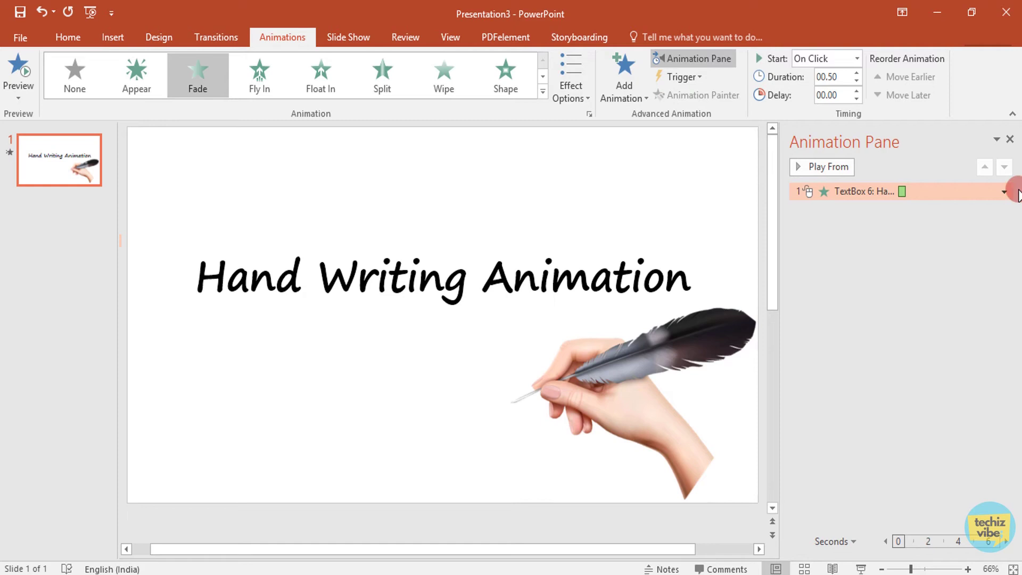
pyautogui.click(1006, 192)
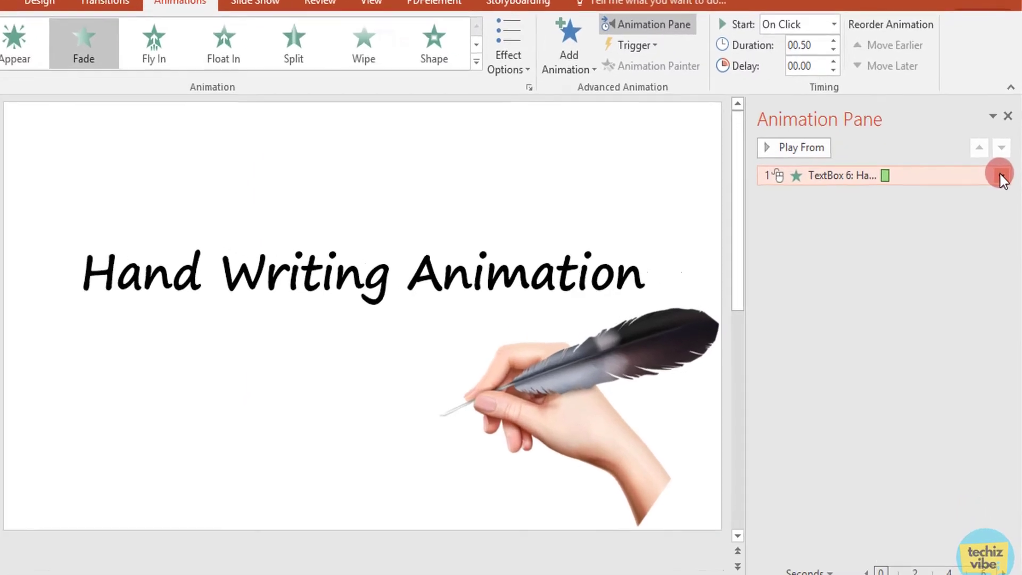
# Step: Set the title's Fade to animate text by letter with 100% delay between letters
pyautogui.click(1005, 192)
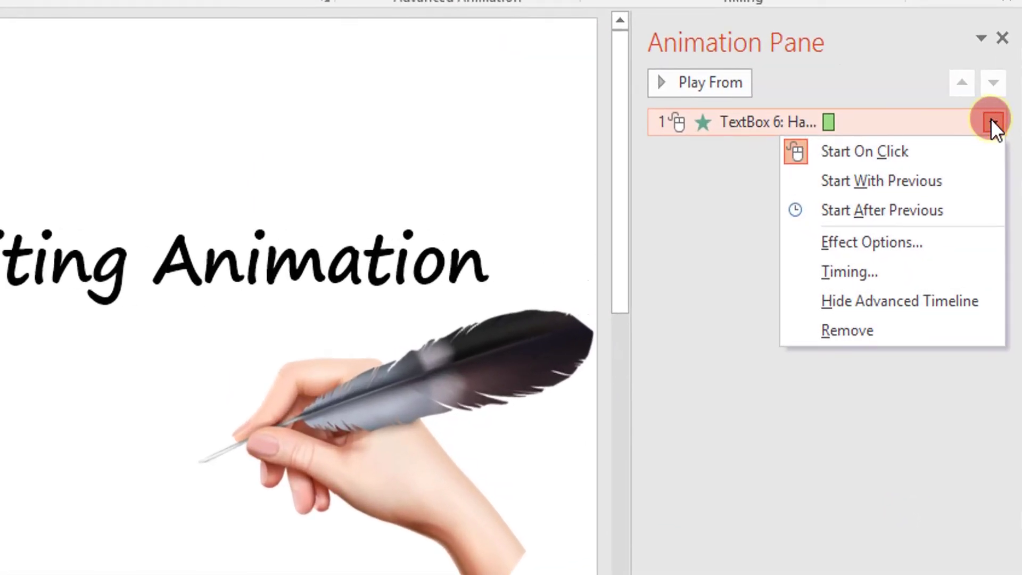
pyautogui.click(853, 245)
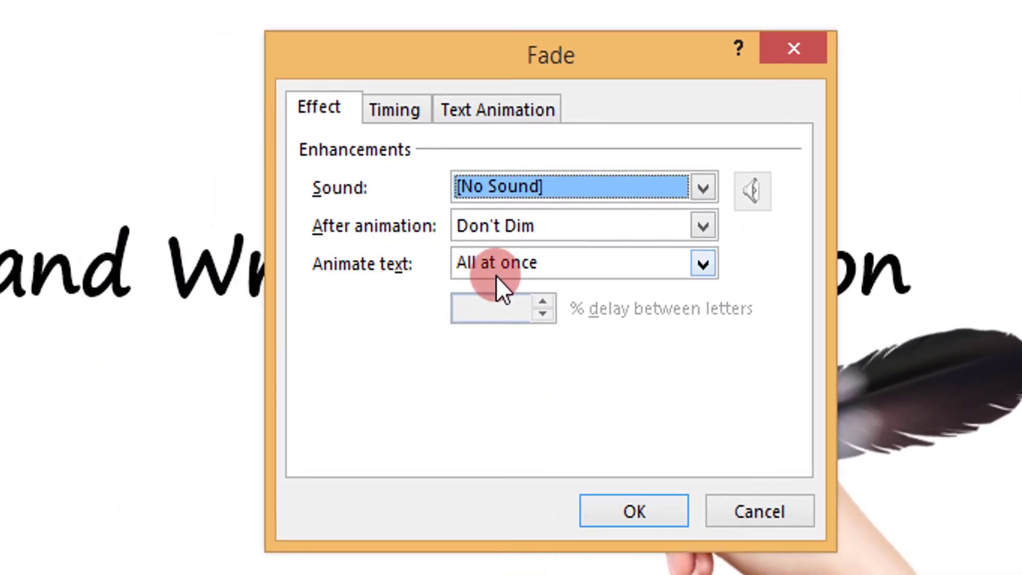
pyautogui.click(703, 264)
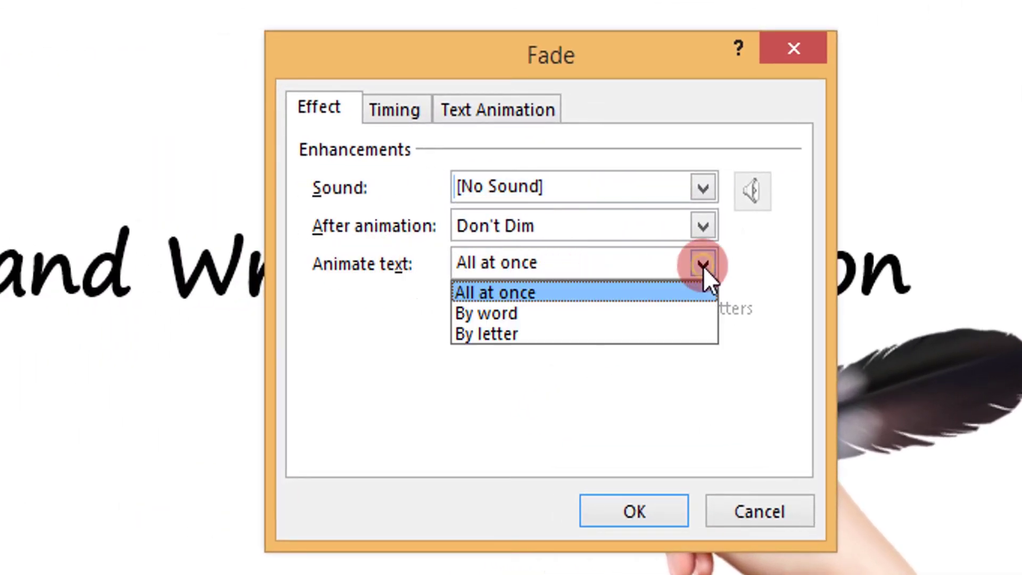
pyautogui.click(502, 334)
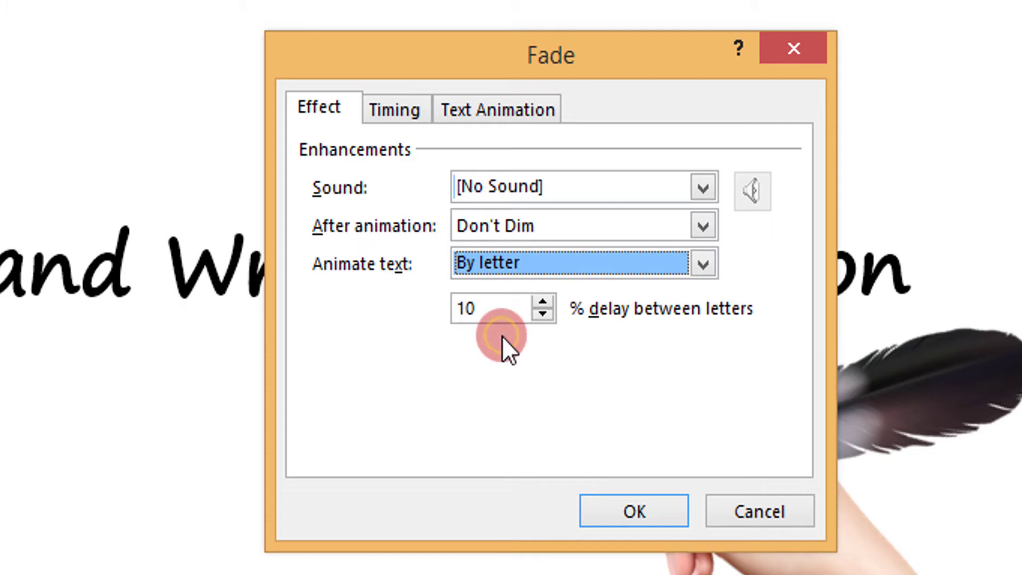
pyautogui.click(479, 309)
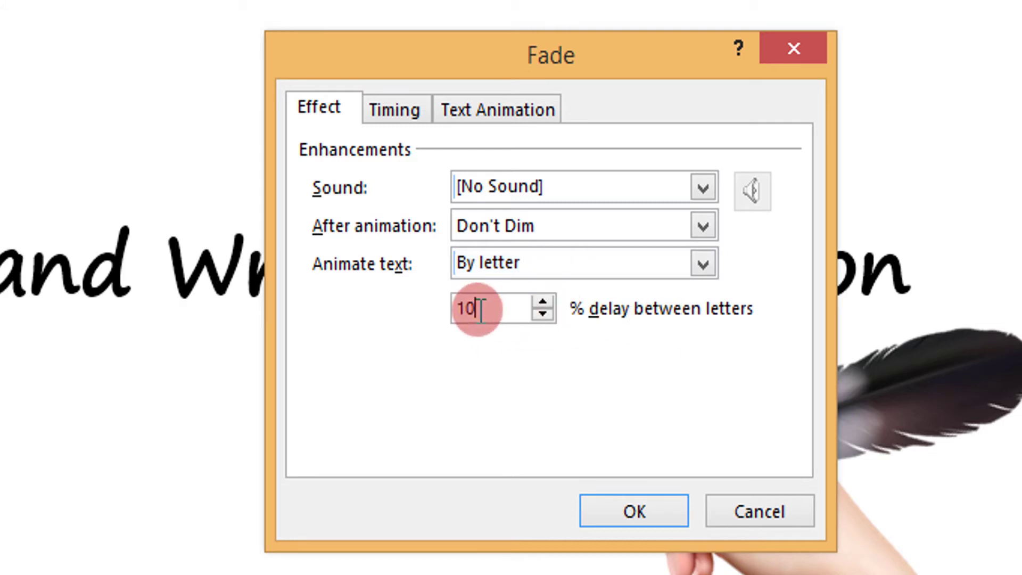
pyautogui.write('0')
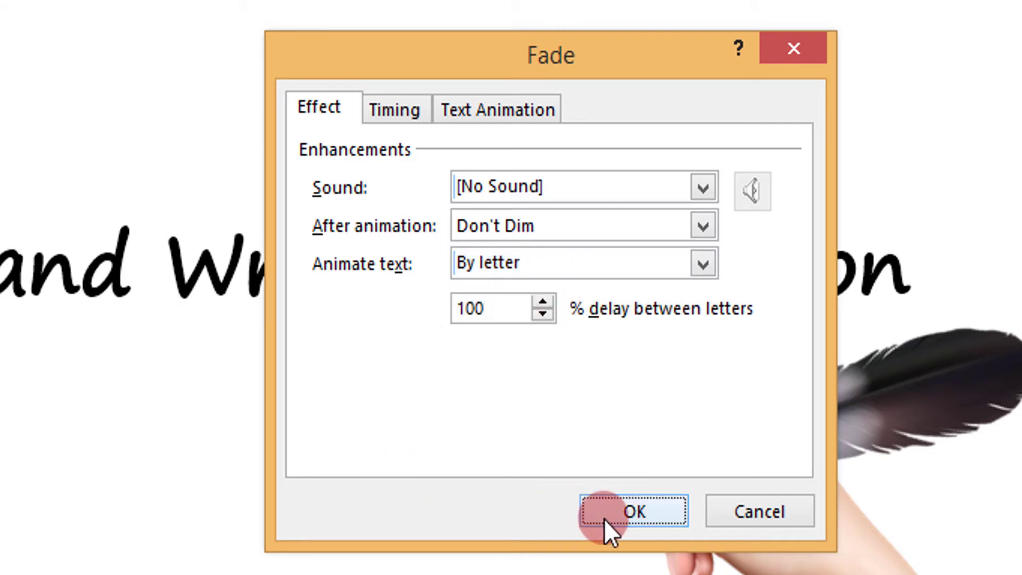
pyautogui.click(604, 519)
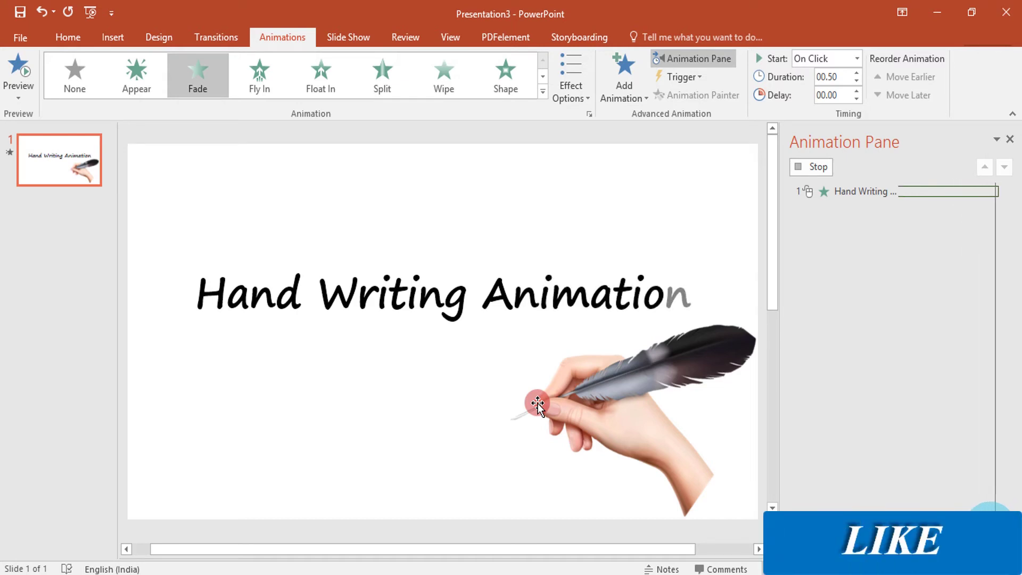
# Step: Give the quill-hand picture a Custom Path motion drawn across the title's letters
pyautogui.click(652, 417)
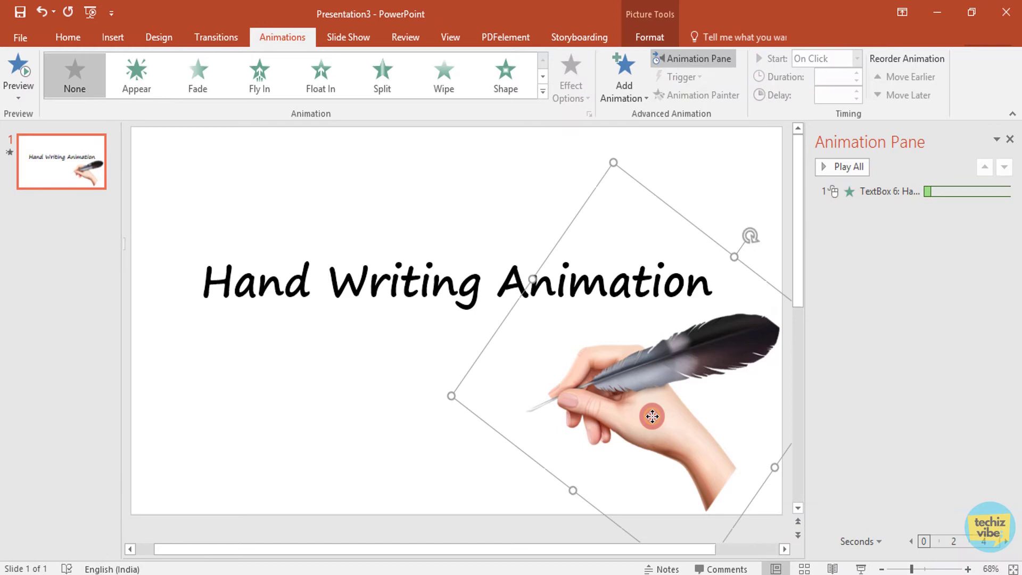
pyautogui.click(544, 93)
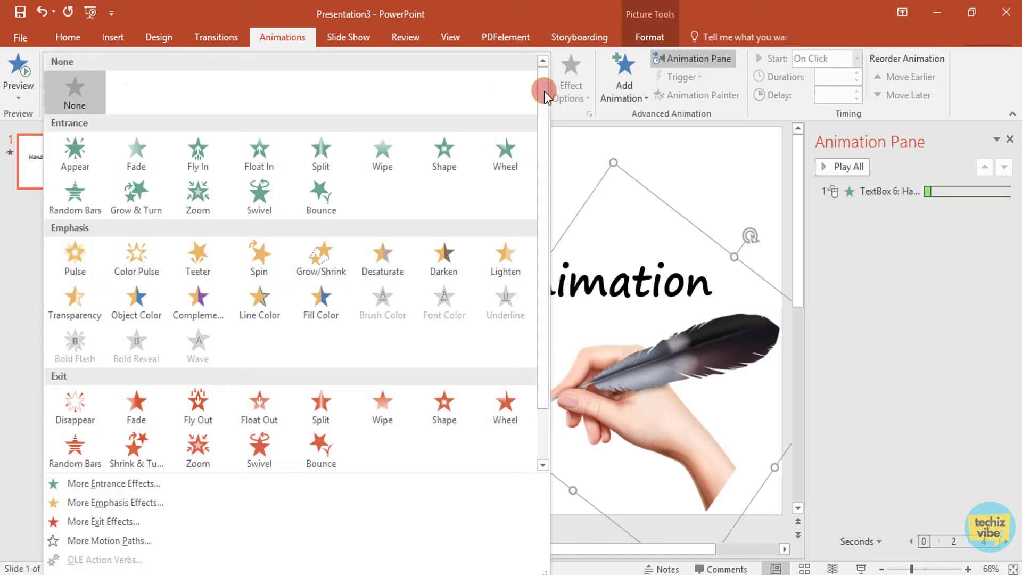
pyautogui.scroll(-1, 427, 250)
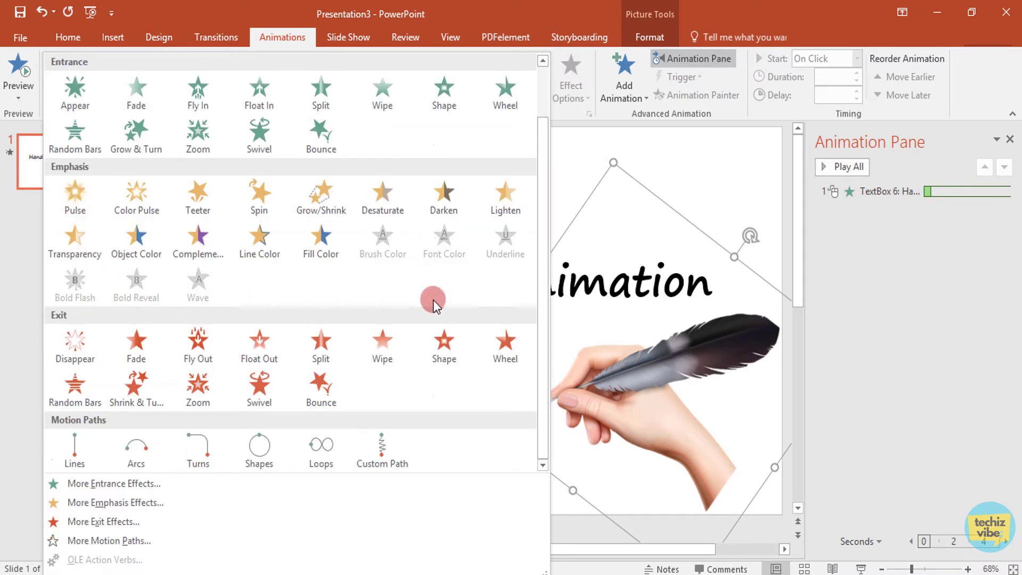
pyautogui.click(378, 461)
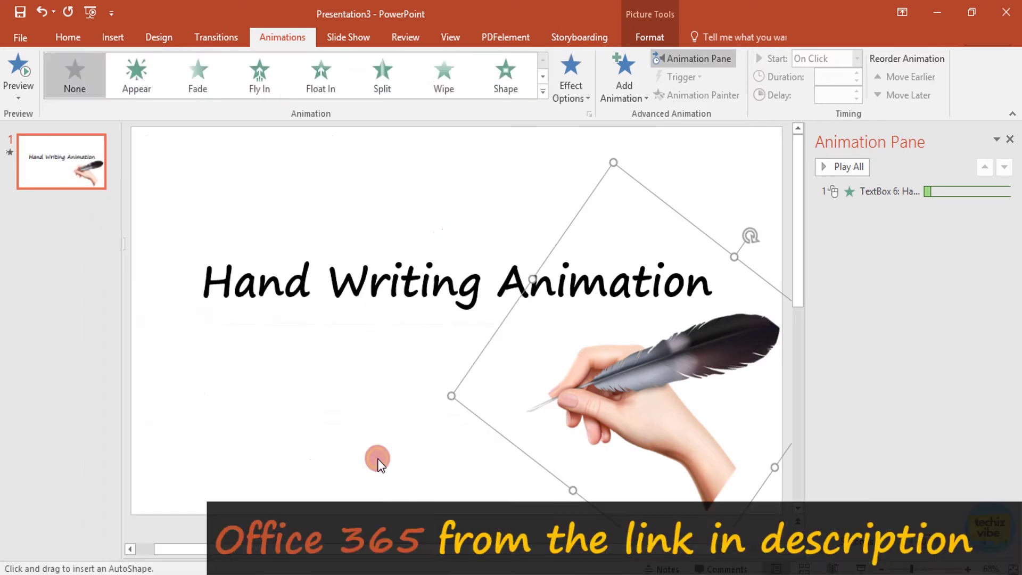
pyautogui.click(968, 569)
pyautogui.click(968, 568)
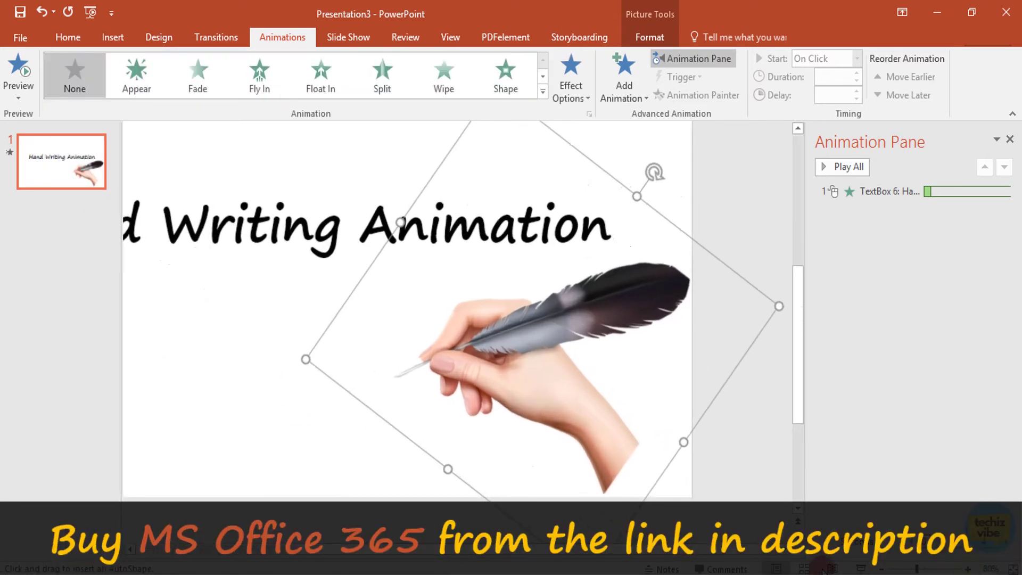
pyautogui.click(700, 554)
pyautogui.click(784, 550)
pyautogui.click(783, 550)
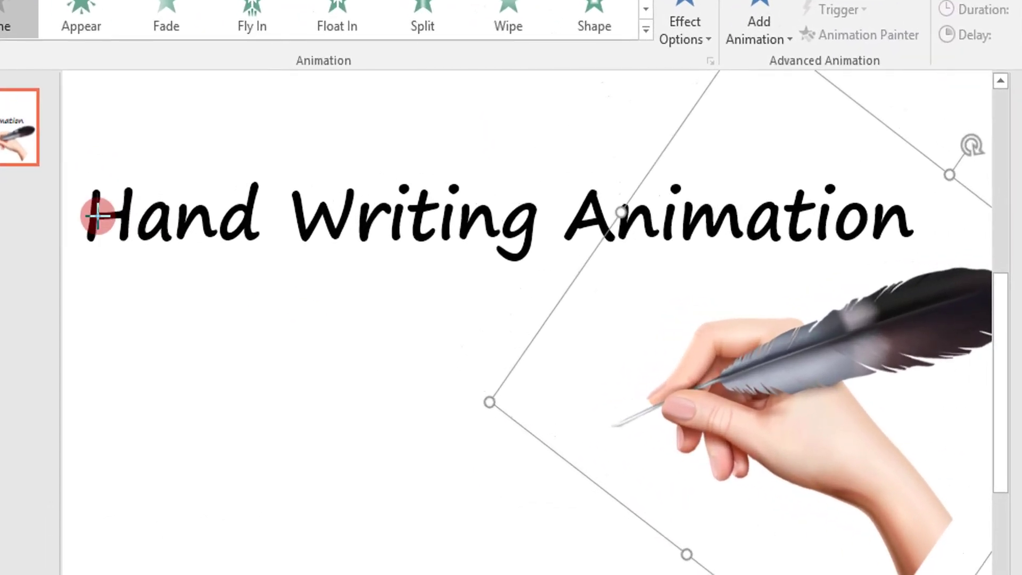
pyautogui.moveTo(121, 216)
pyautogui.mouseDown()
pyautogui.moveTo(126, 240)
pyautogui.moveTo(160, 198)
pyautogui.moveTo(211, 229)
pyautogui.moveTo(285, 196)
pyautogui.moveTo(318, 218)
pyautogui.moveTo(389, 207)
pyautogui.moveTo(403, 187)
pyautogui.moveTo(417, 222)
pyautogui.moveTo(413, 208)
pyautogui.moveTo(444, 233)
pyautogui.moveTo(459, 186)
pyautogui.moveTo(485, 212)
pyautogui.moveTo(527, 201)
pyautogui.moveTo(539, 238)
pyautogui.moveTo(600, 201)
pyautogui.moveTo(669, 202)
pyautogui.moveTo(678, 187)
pyautogui.moveTo(710, 222)
pyautogui.moveTo(751, 227)
pyautogui.moveTo(800, 197)
pyautogui.moveTo(803, 225)
pyautogui.moveTo(819, 205)
pyautogui.moveTo(846, 217)
pyautogui.moveTo(887, 205)
pyautogui.moveTo(912, 232)
pyautogui.moveTo(936, 218)
pyautogui.mouseUp()
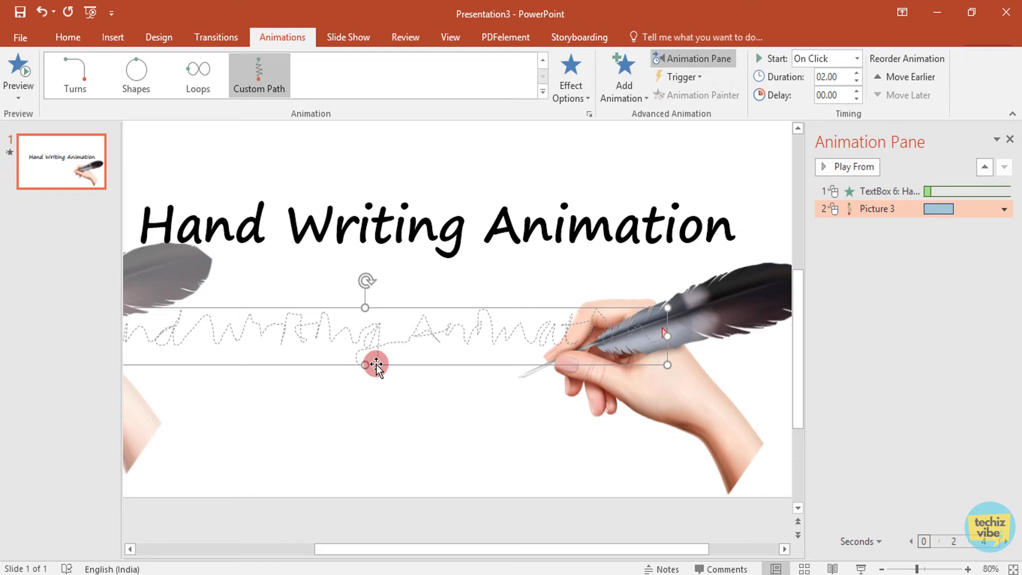
# Step: Line the traced motion path up with the start of the title text, then preview the animation
pyautogui.moveTo(376, 367); pyautogui.dragTo(589, 254)
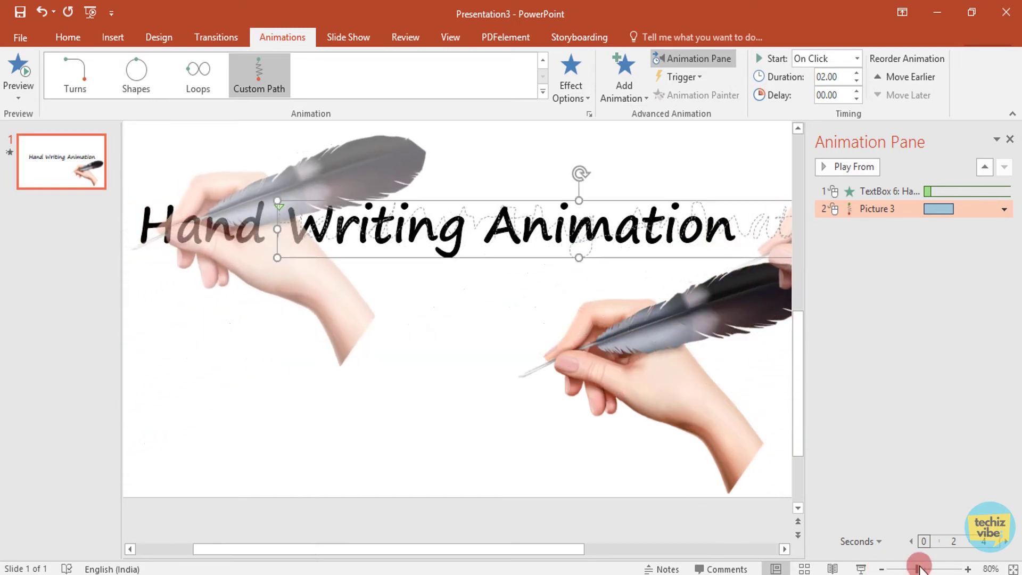
pyautogui.moveTo(916, 569); pyautogui.dragTo(911, 569)
pyautogui.moveTo(301, 268); pyautogui.dragTo(331, 233)
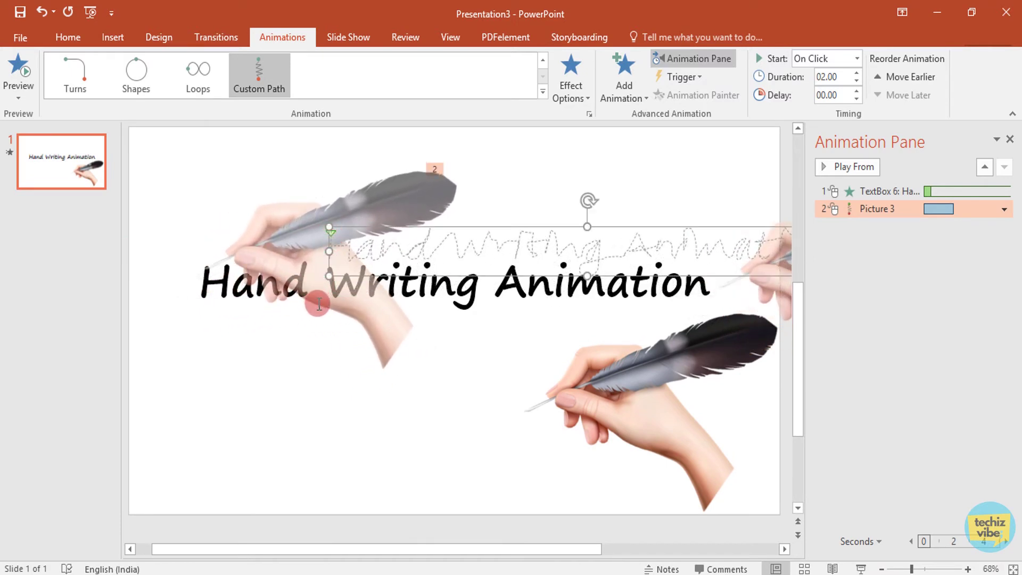
pyautogui.click(859, 168)
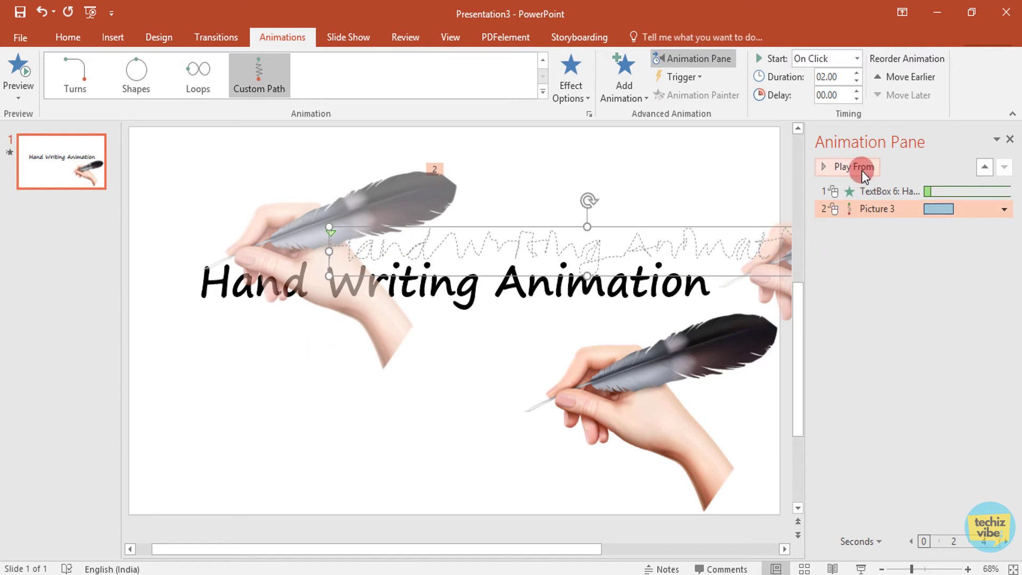
pyautogui.moveTo(866, 209); pyautogui.dragTo(866, 213)
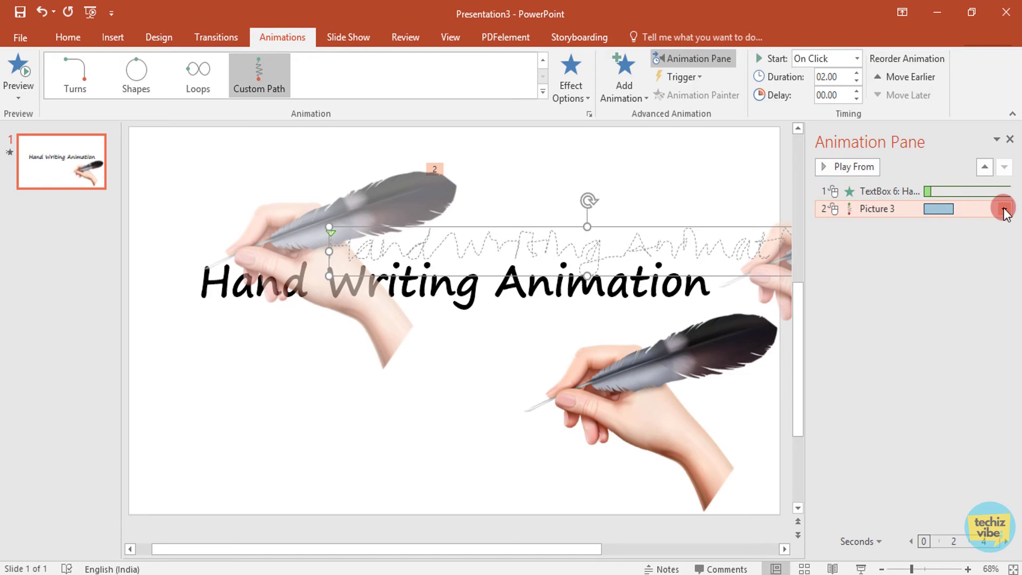
# Step: Set Picture 3's custom path duration to 10 seconds in its Timing settings
pyautogui.click(1005, 209)
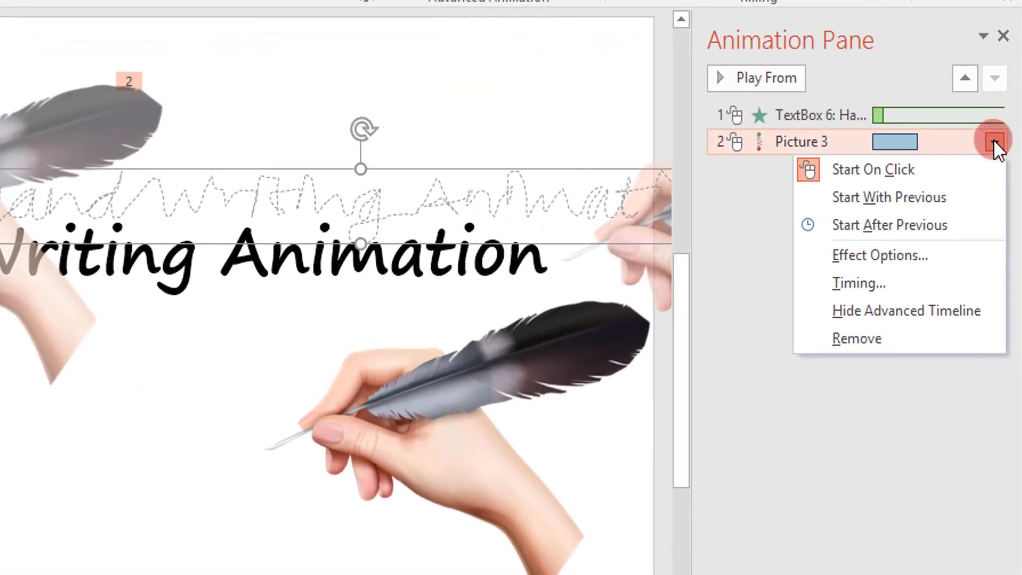
pyautogui.click(858, 280)
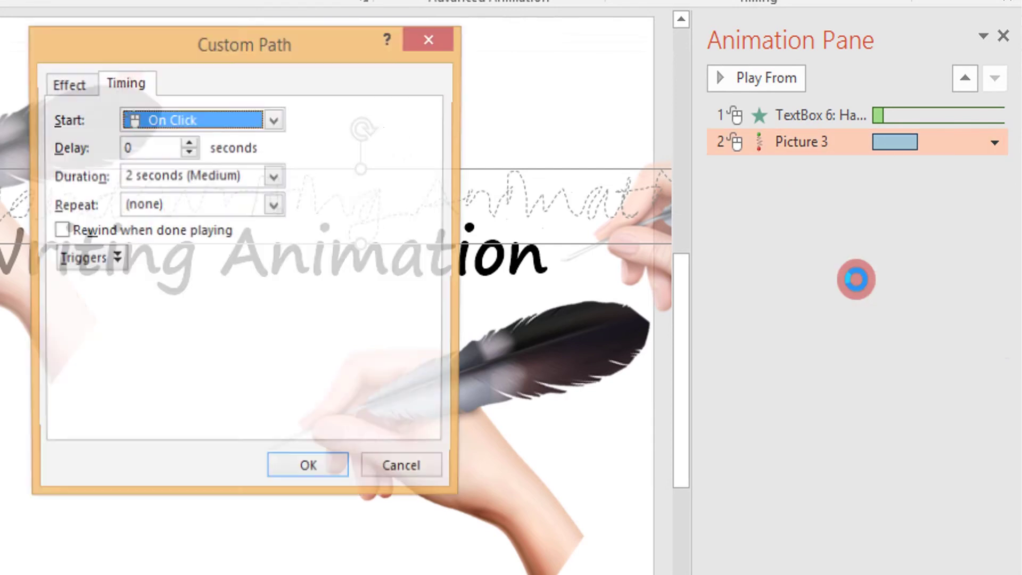
pyautogui.click(123, 176)
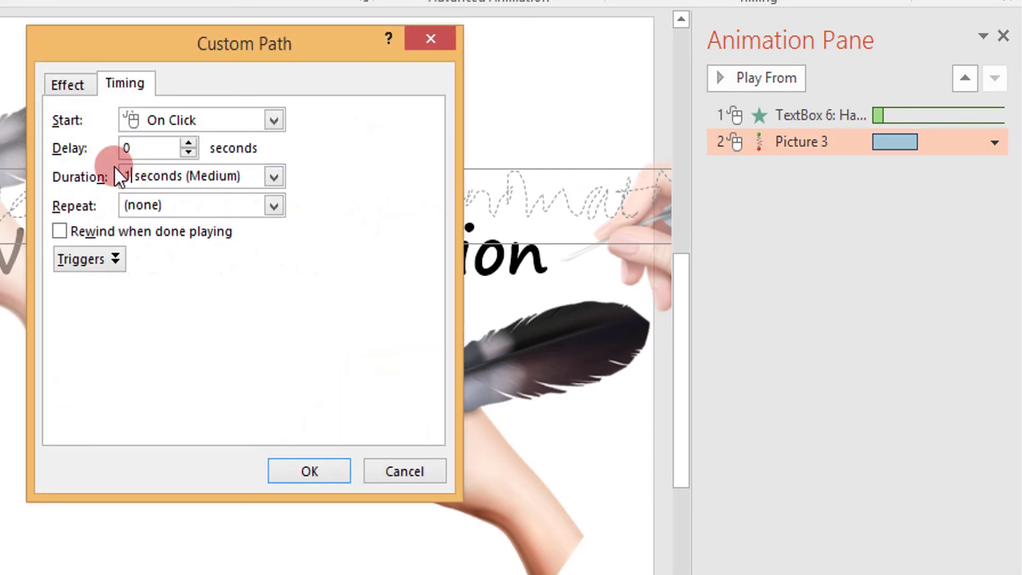
pyautogui.write('10')
pyautogui.click(320, 468)
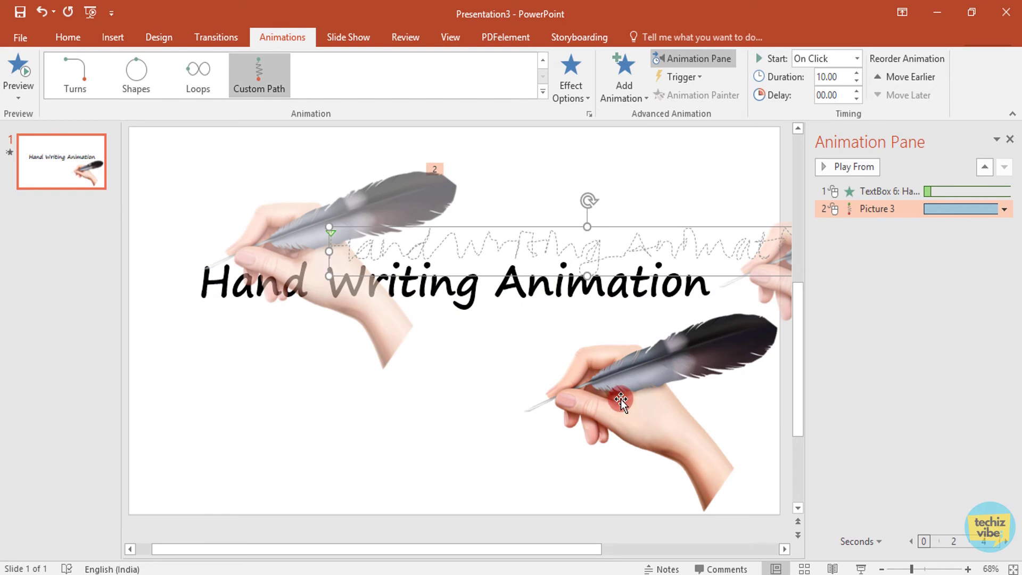
# Step: Bring the hand-and-quill picture to the front, then preview it sweeping across the title
pyautogui.click(621, 400)
pyautogui.rightClick(621, 398)
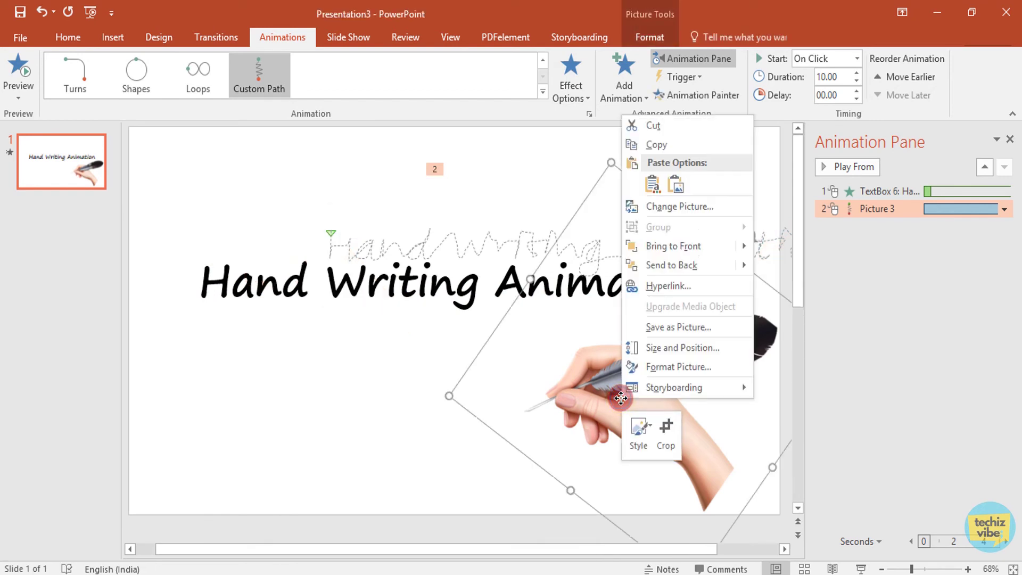
pyautogui.moveTo(684, 248)
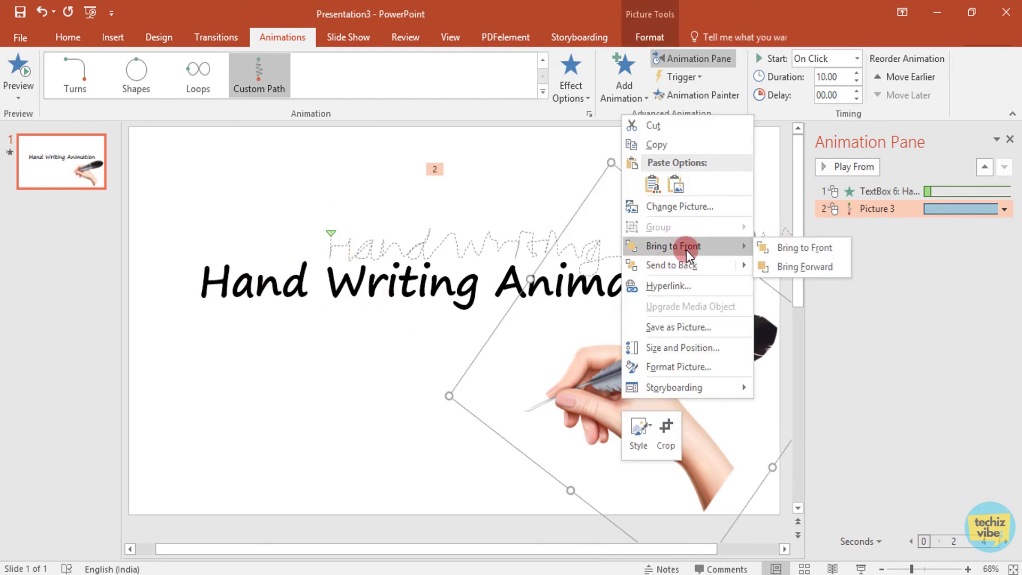
pyautogui.click(782, 246)
pyautogui.click(865, 165)
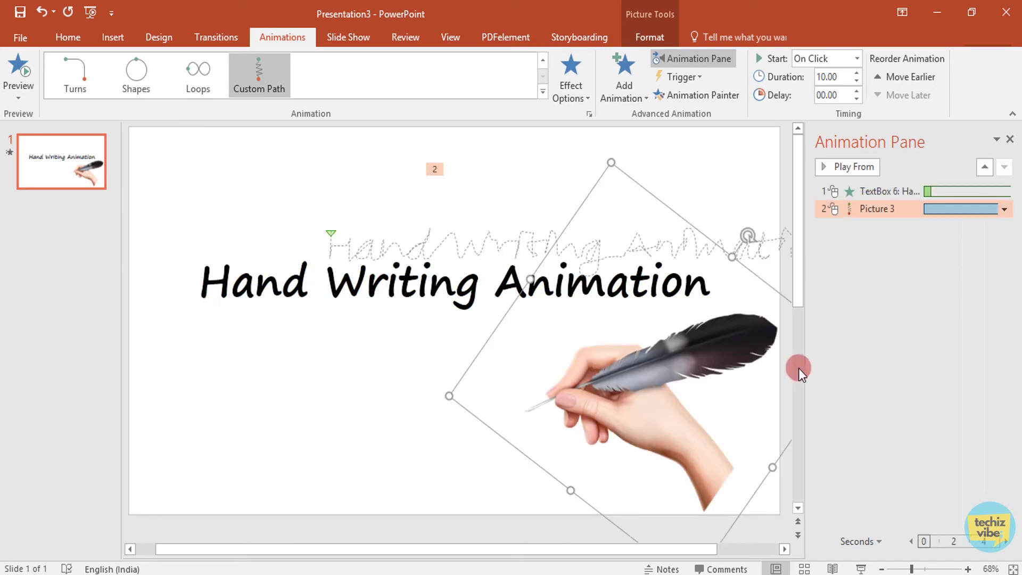
# Step: Set the hand path's Smooth start and Smooth end to 0 sec in Effect Options
pyautogui.moveTo(799, 366); pyautogui.dragTo(700, 366)
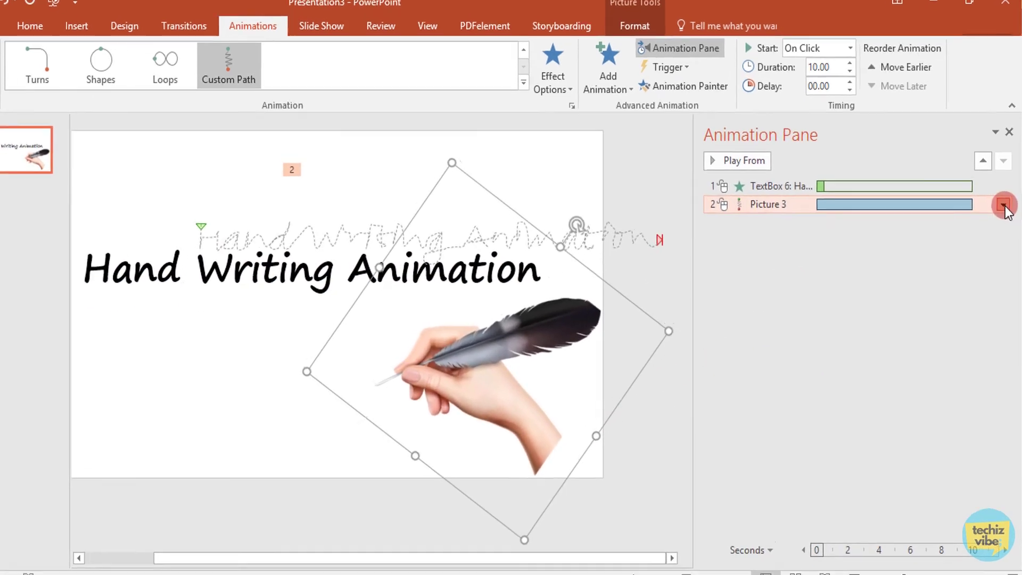
pyautogui.click(1005, 208)
pyautogui.click(932, 282)
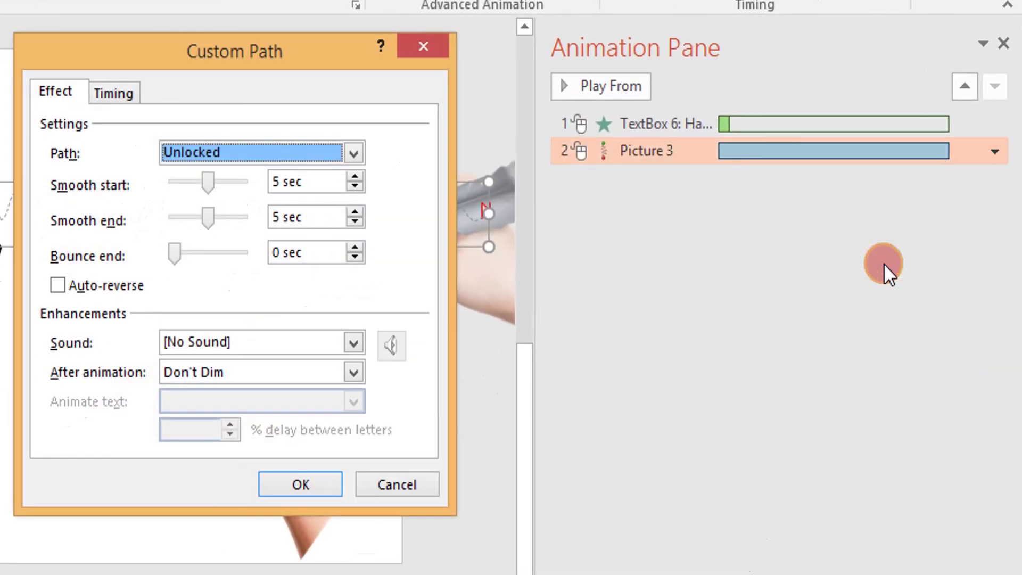
pyautogui.moveTo(208, 218); pyautogui.dragTo(173, 215)
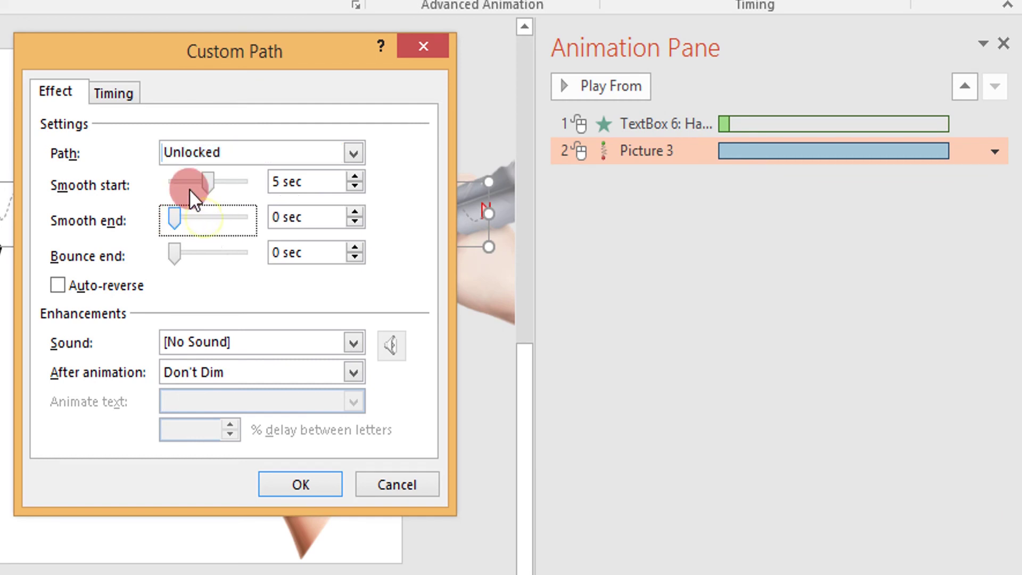
pyautogui.moveTo(211, 181); pyautogui.dragTo(133, 189)
pyautogui.click(301, 485)
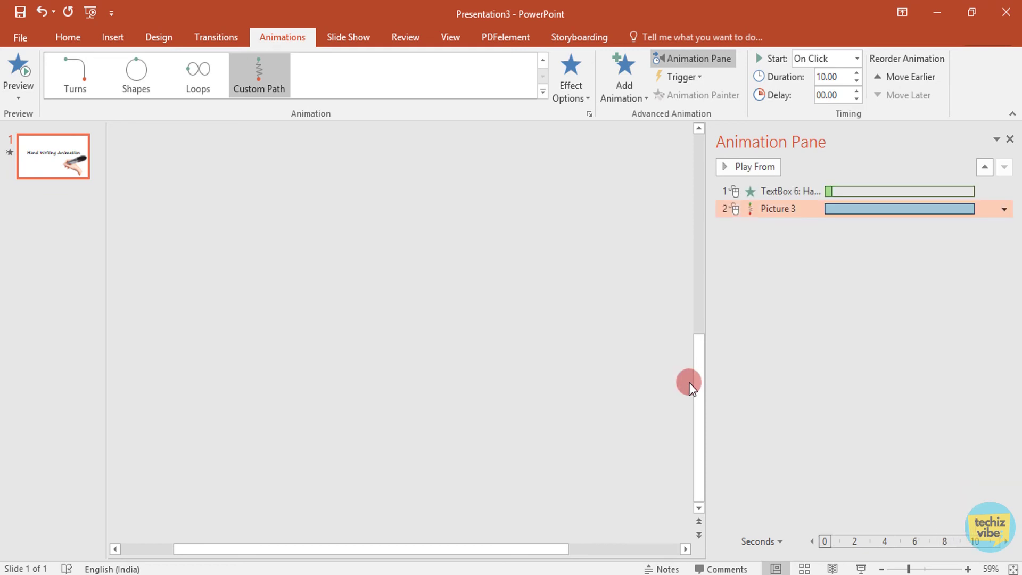
# Step: Add a Wipe exit effect from the left to the hand-and-quill picture
pyautogui.click(513, 387)
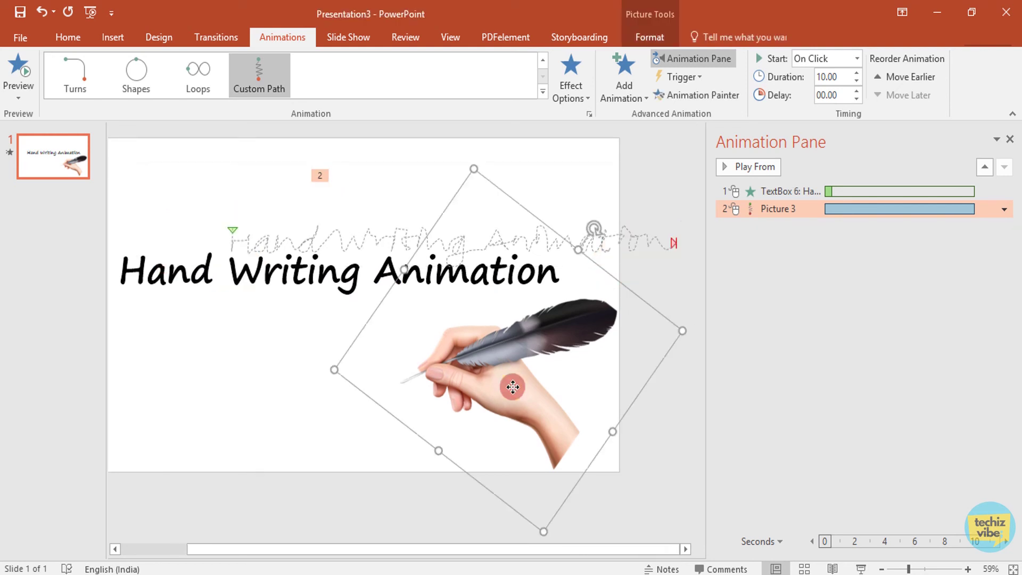
pyautogui.click(629, 93)
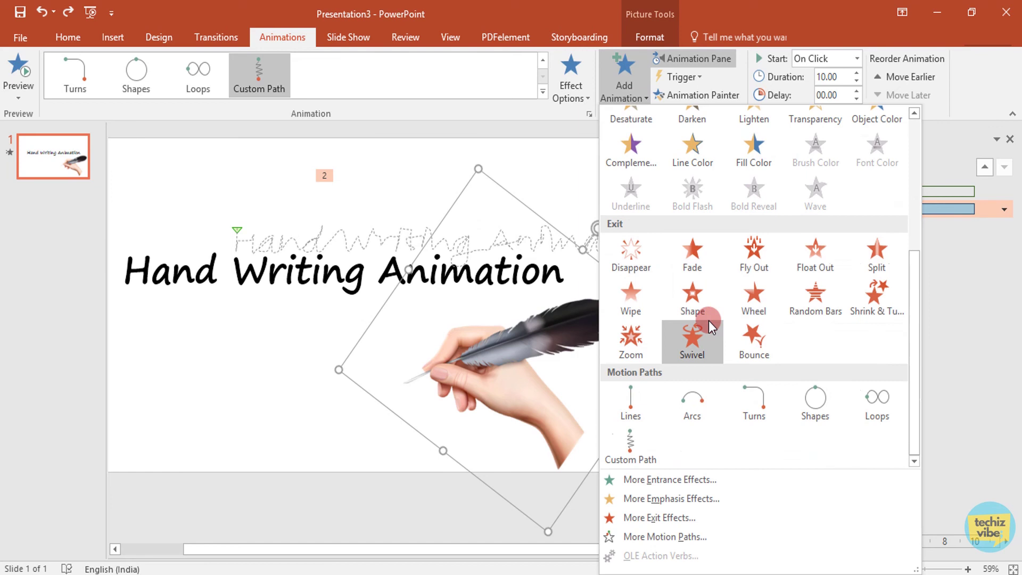
pyautogui.scroll(2, 708, 321)
pyautogui.click(632, 385)
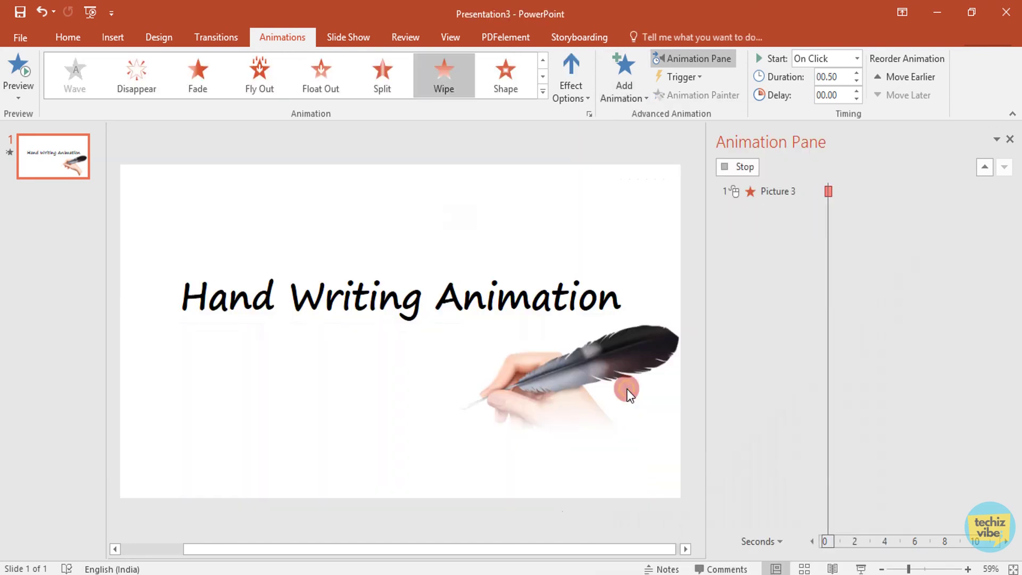
pyautogui.click(567, 91)
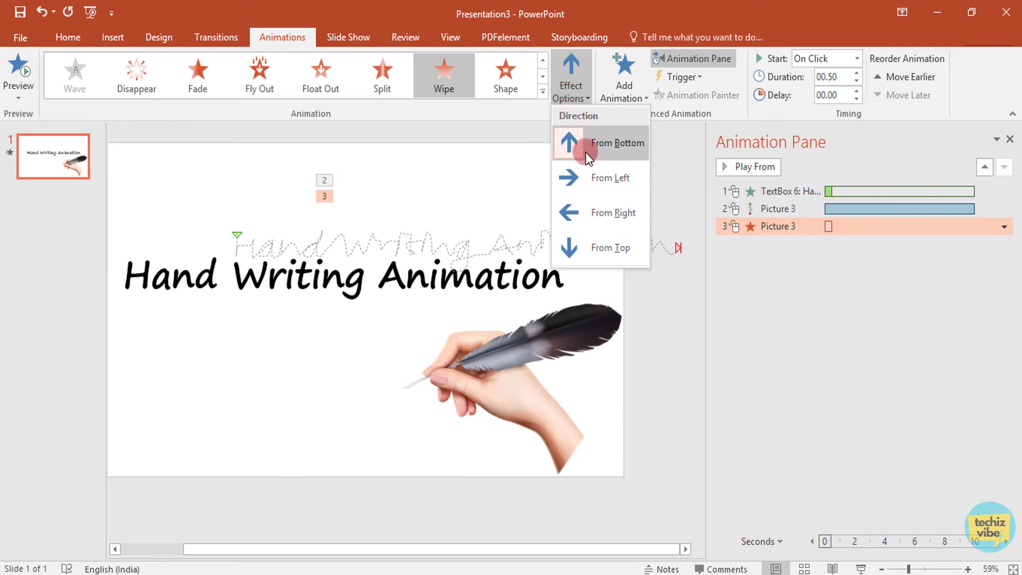
pyautogui.click(593, 179)
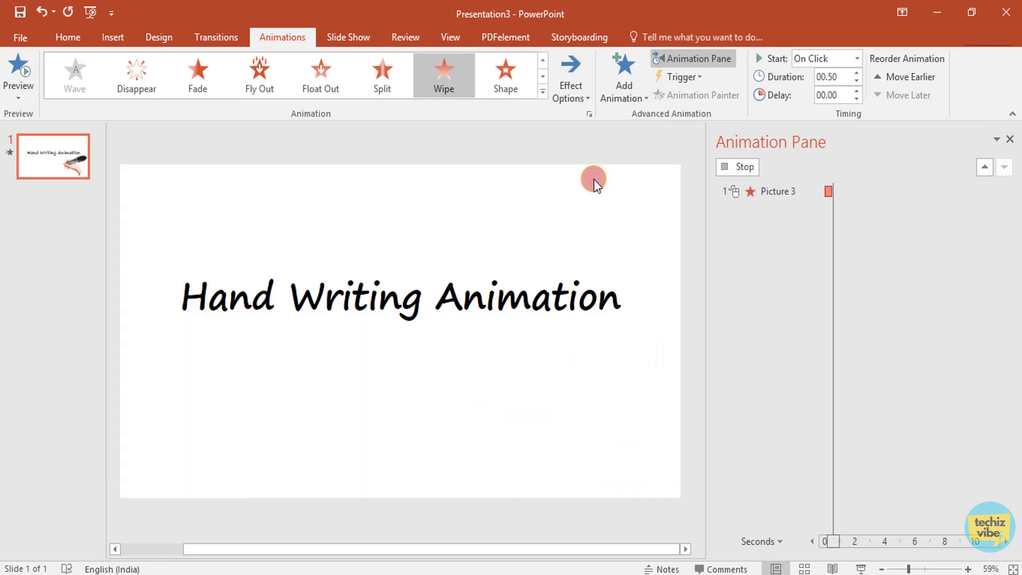
# Step: Set the Wipe exit's duration to 3 seconds (Slow)
pyautogui.click(1005, 226)
pyautogui.click(921, 316)
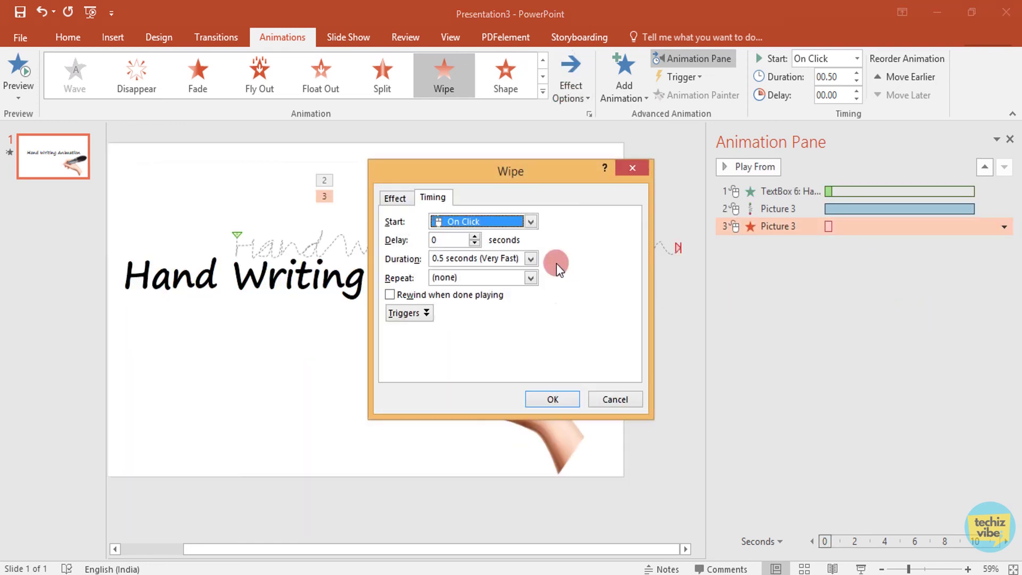
pyautogui.click(529, 259)
pyautogui.click(509, 284)
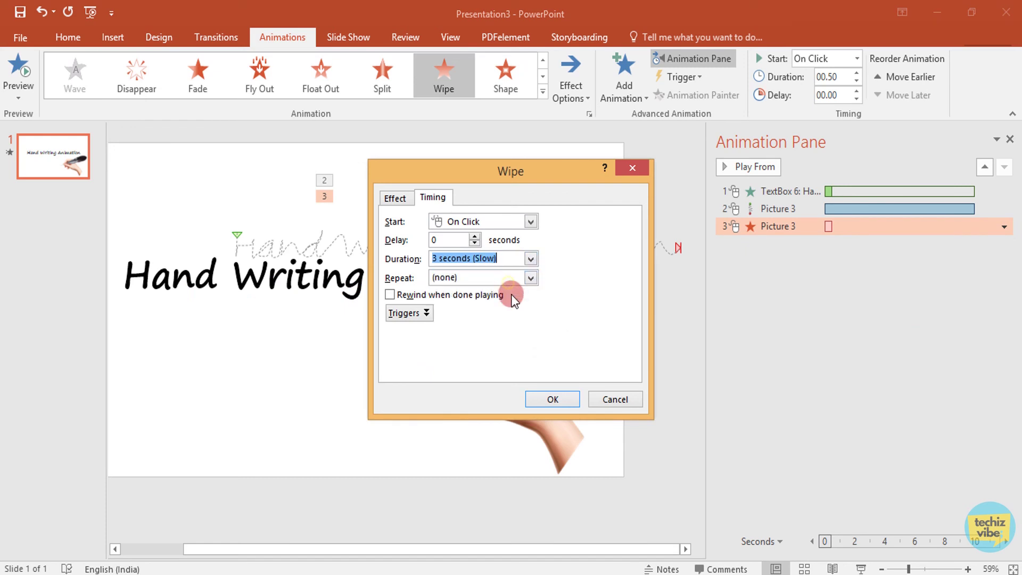
pyautogui.click(552, 401)
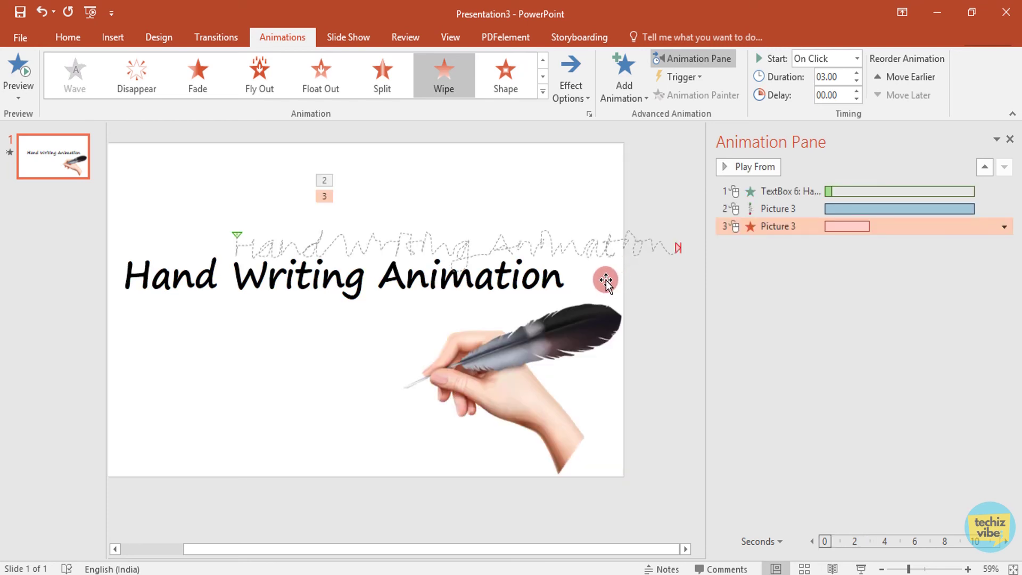
# Step: Keep the title fade On Click, start the path With Previous and the Wipe After Previous
pyautogui.click(778, 191)
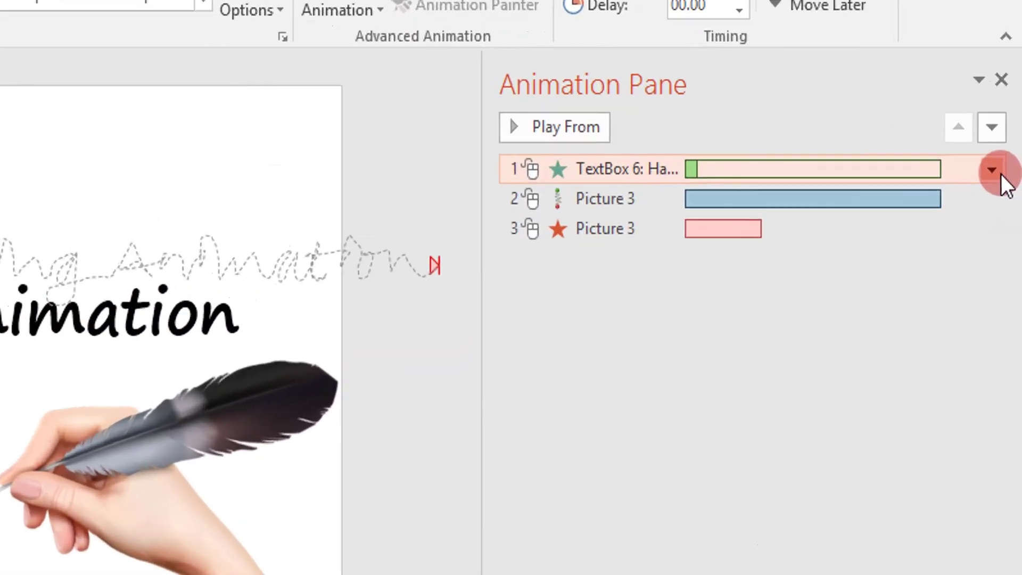
pyautogui.click(1004, 192)
pyautogui.click(854, 181)
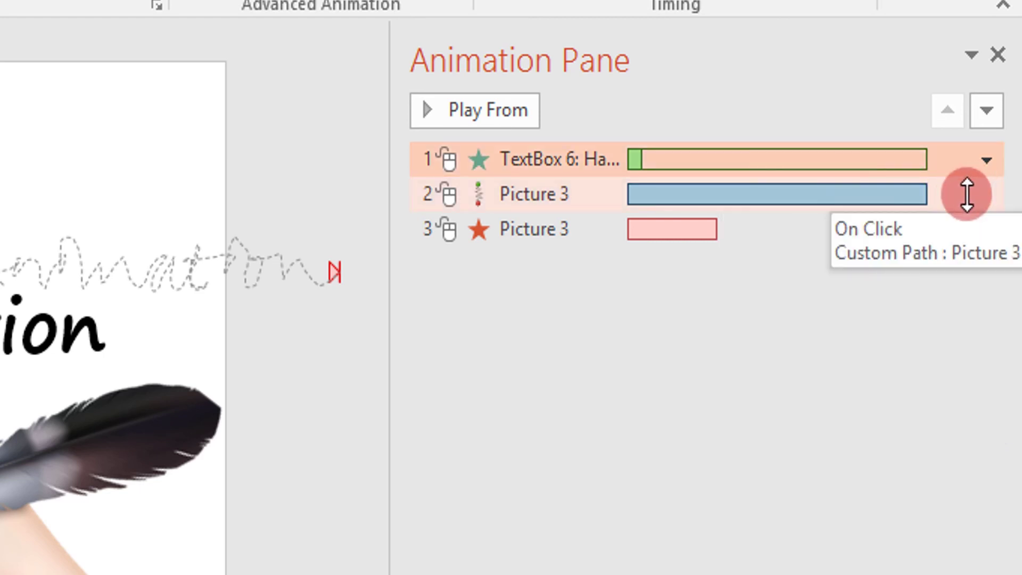
pyautogui.click(967, 194)
pyautogui.click(992, 197)
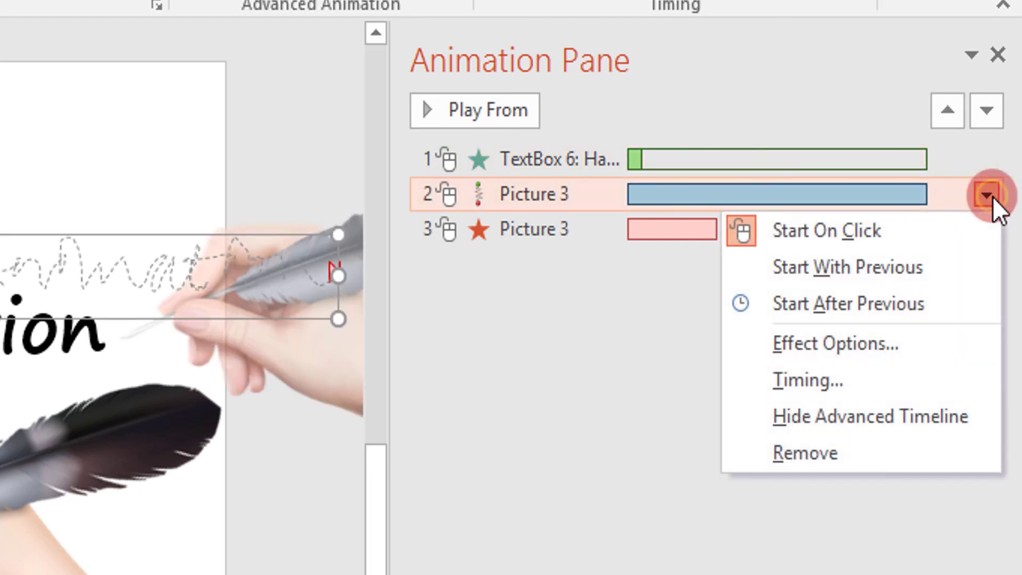
pyautogui.click(874, 255)
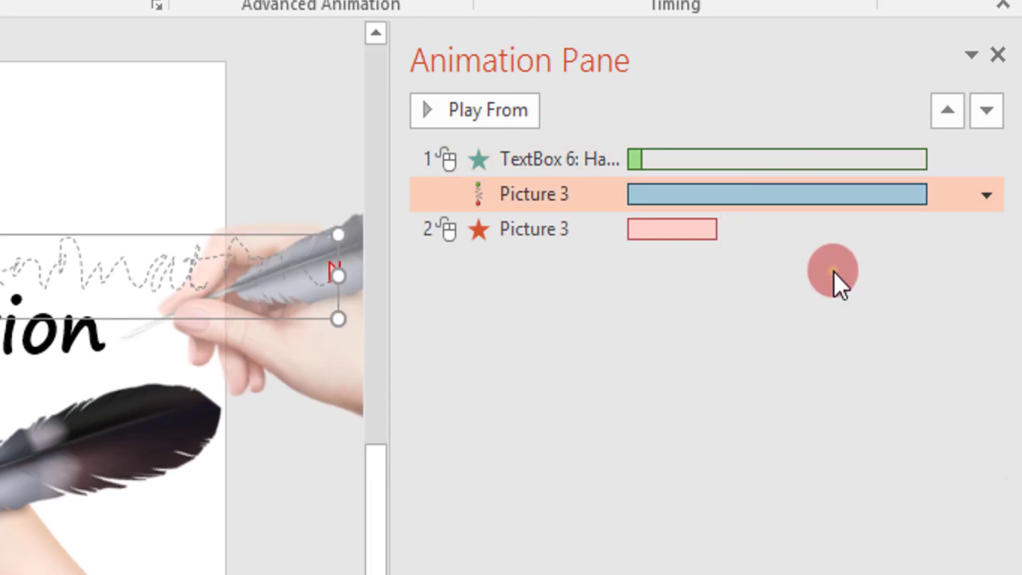
pyautogui.click(787, 232)
pyautogui.click(989, 235)
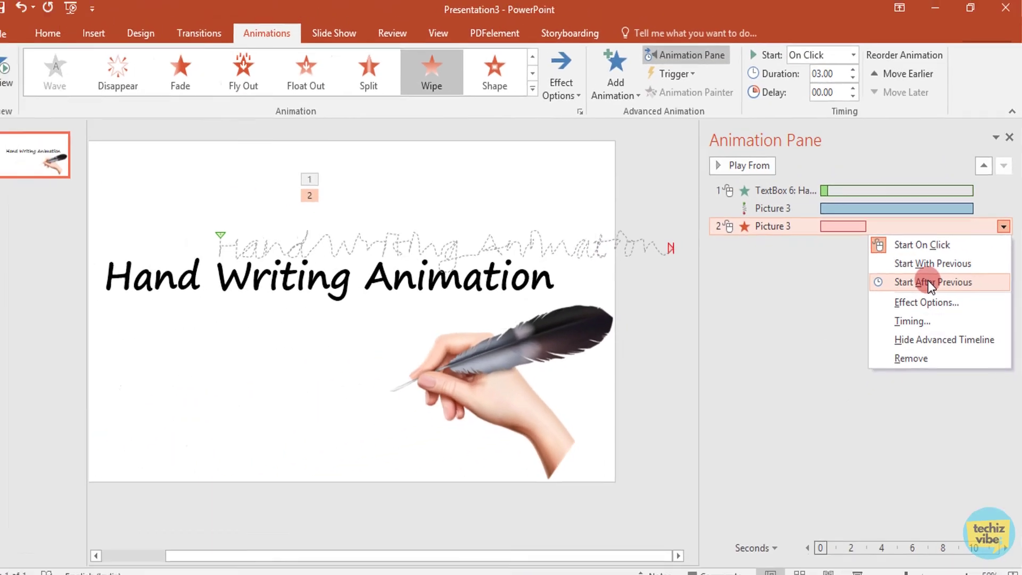
pyautogui.click(838, 334)
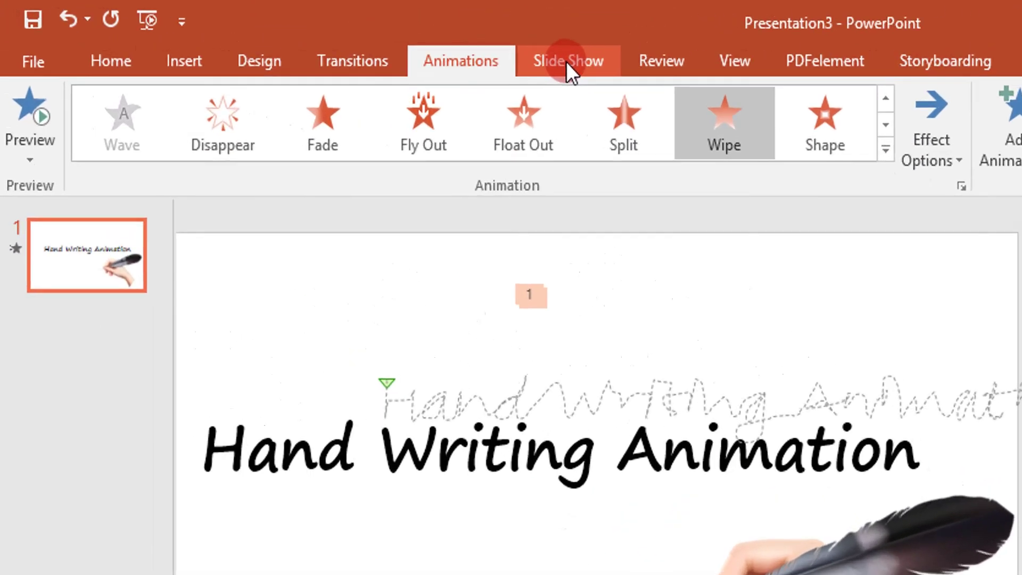
# Step: Switch to the Slide Show tab to play the slide from the beginning
pyautogui.click(356, 38)
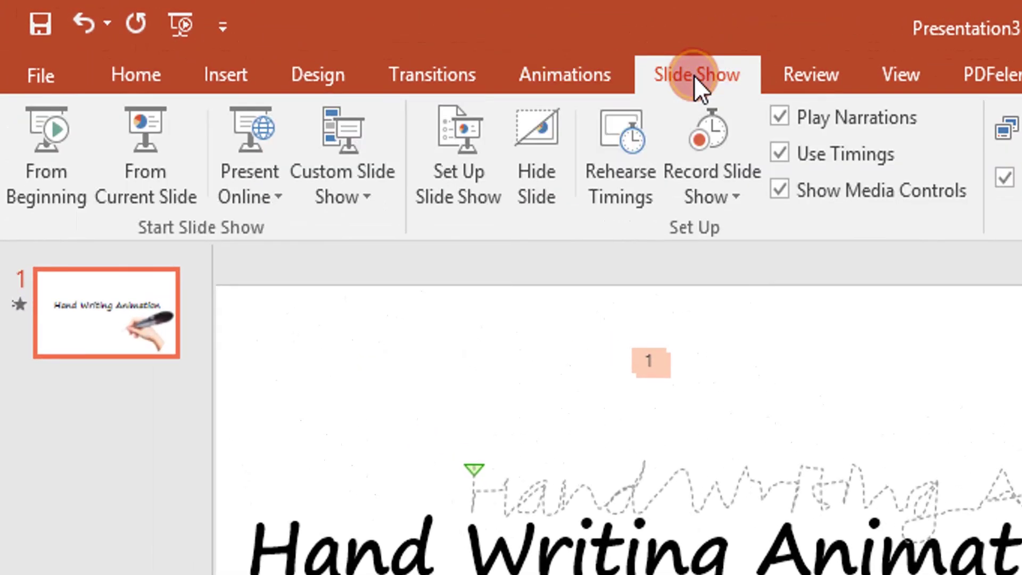